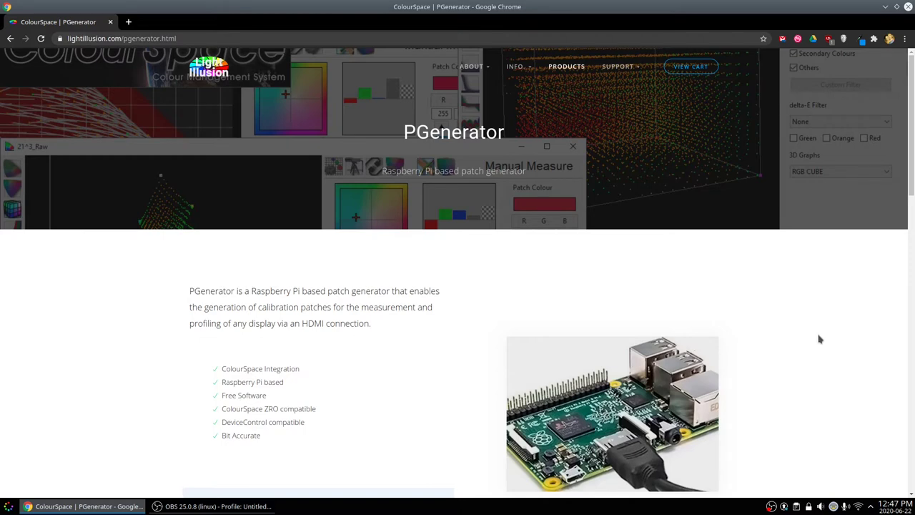
Scroll the PGenerator page and show its Updates section with the SSH login steps
scroll(772, 343, "down", 1)
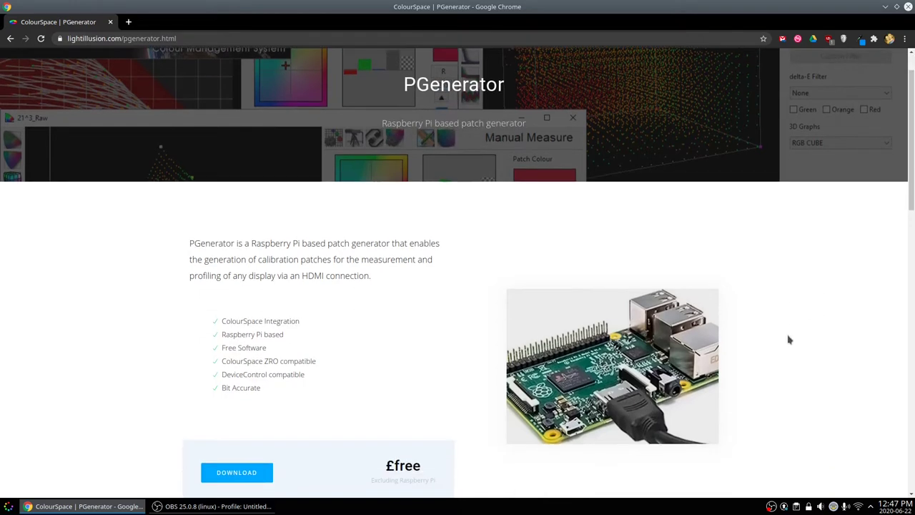
scroll(788, 339, "up", 1)
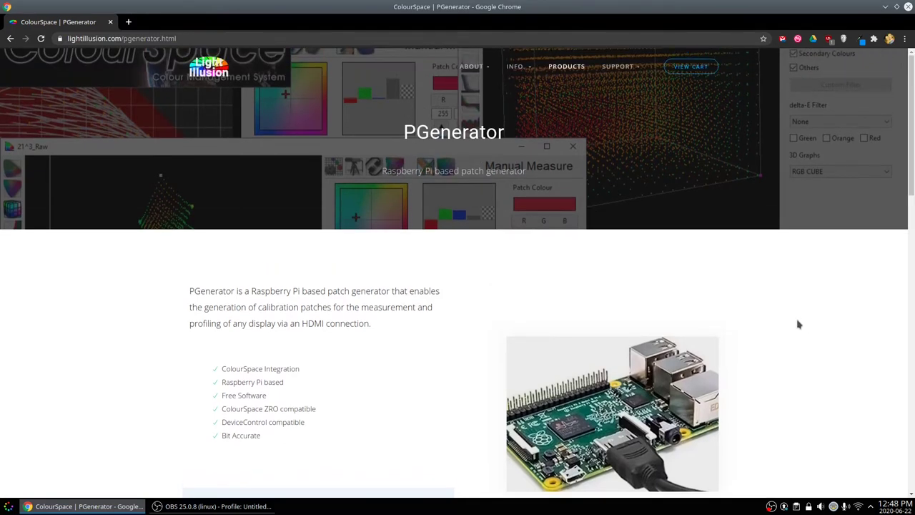
scroll(799, 325, "down", 1)
scroll(798, 324, "up", 1)
scroll(436, 369, "down", 1)
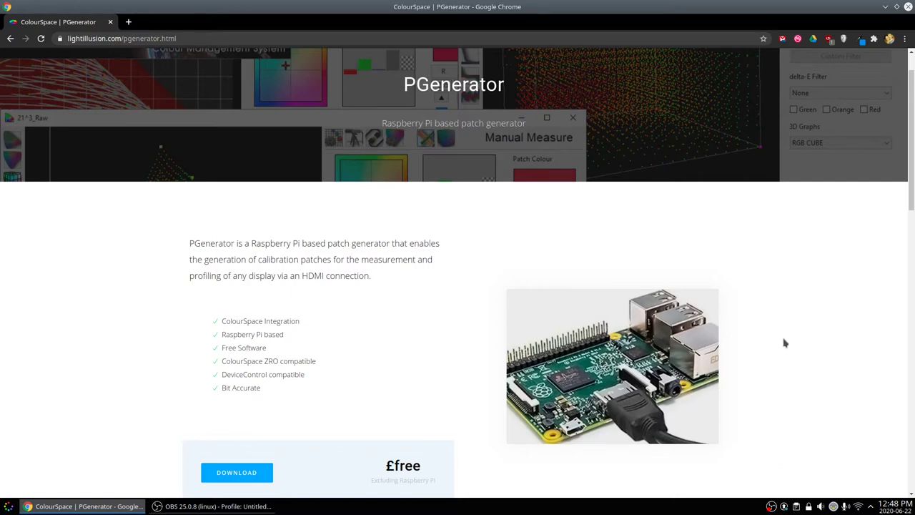
scroll(729, 341, "up", 1)
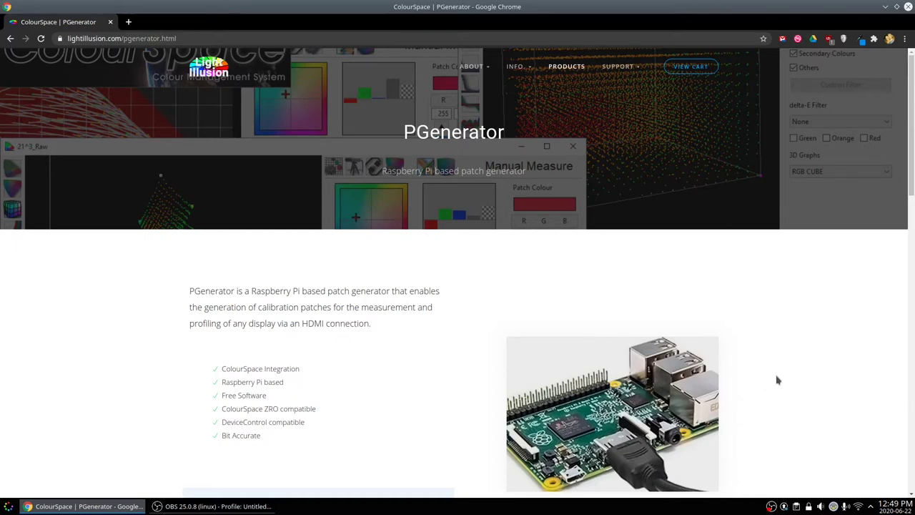
scroll(771, 377, "down", 2)
scroll(750, 363, "down", 1)
scroll(781, 361, "up", 2)
scroll(781, 361, "up", 2)
scroll(480, 294, "down", 3)
scroll(426, 294, "down", 1)
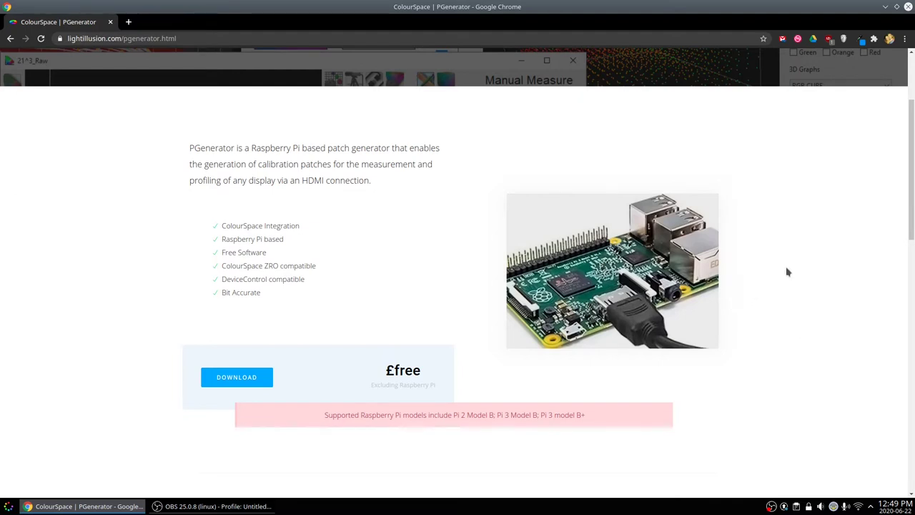
scroll(793, 265, "down", 3)
scroll(748, 293, "down", 1)
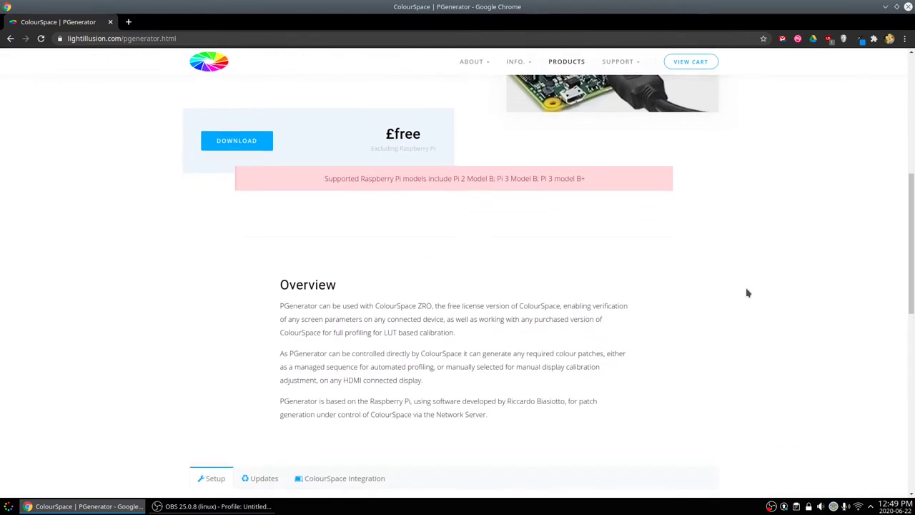
scroll(750, 308, "down", 2)
scroll(750, 309, "down", 3)
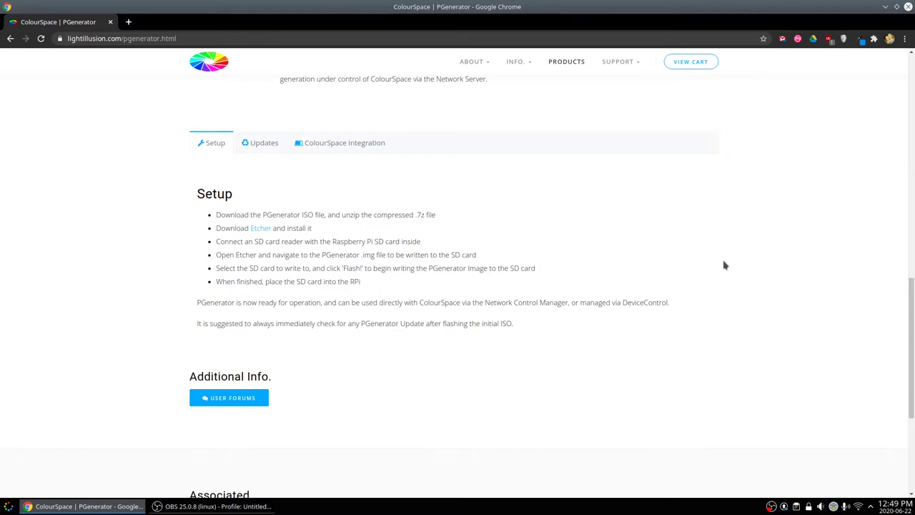
scroll(725, 266, "up", 4)
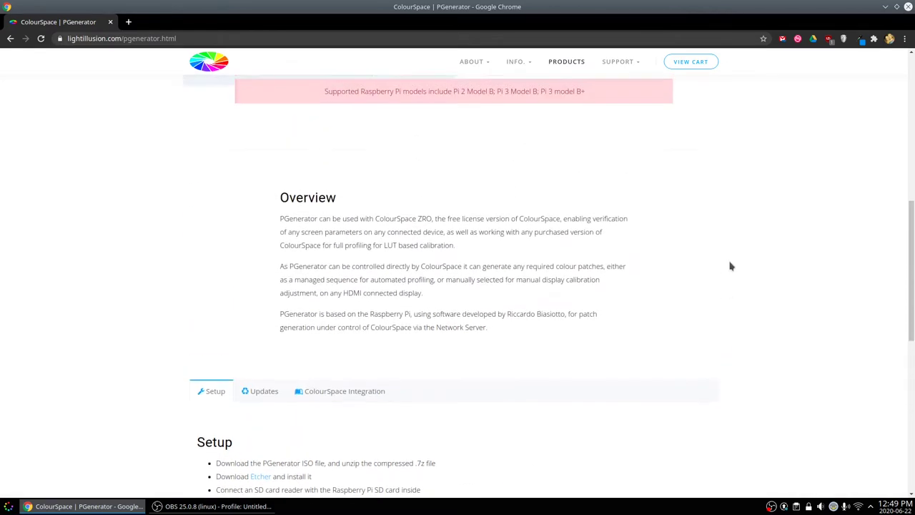
scroll(730, 266, "up", 2)
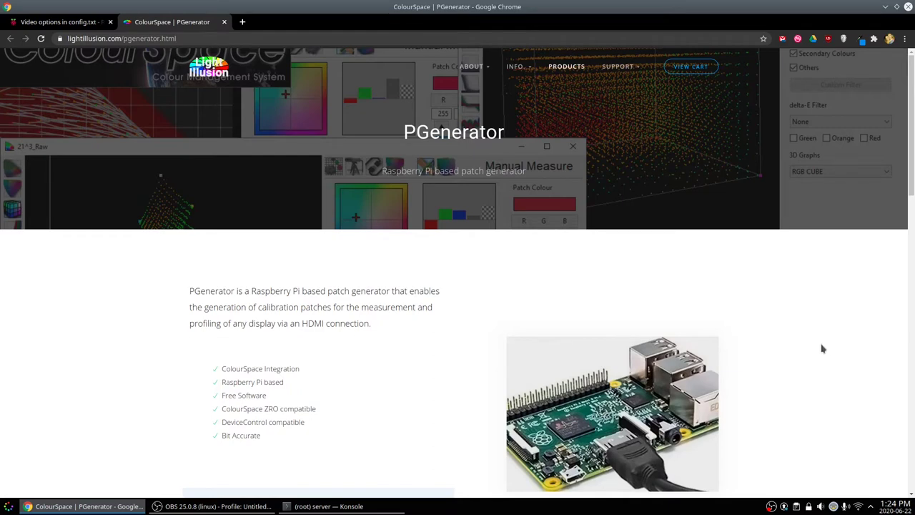
scroll(818, 344, "down", 6)
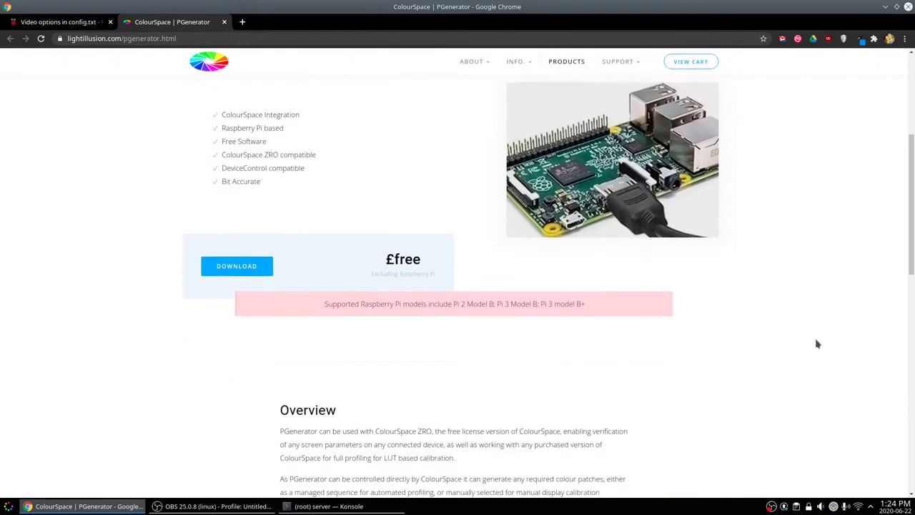
scroll(815, 345, "down", 2)
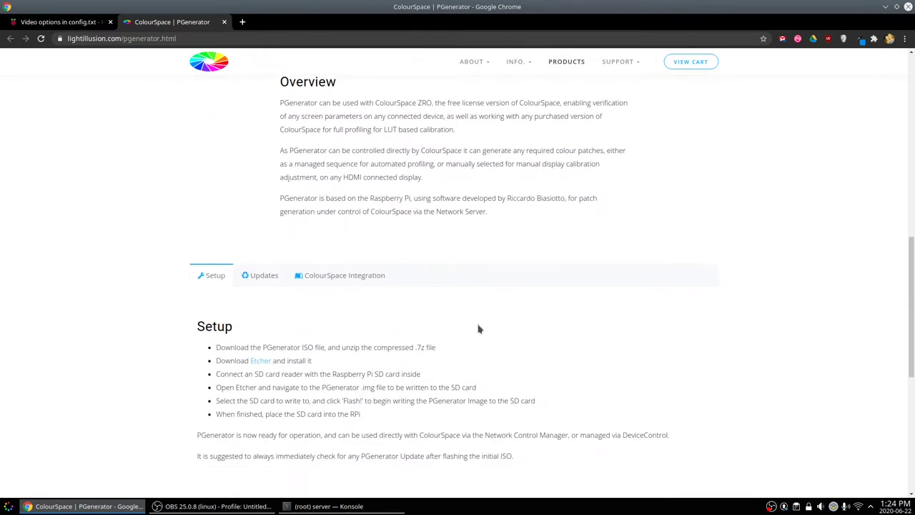
left_click(263, 276)
scroll(303, 312, "down", 1)
scroll(303, 311, "down", 2)
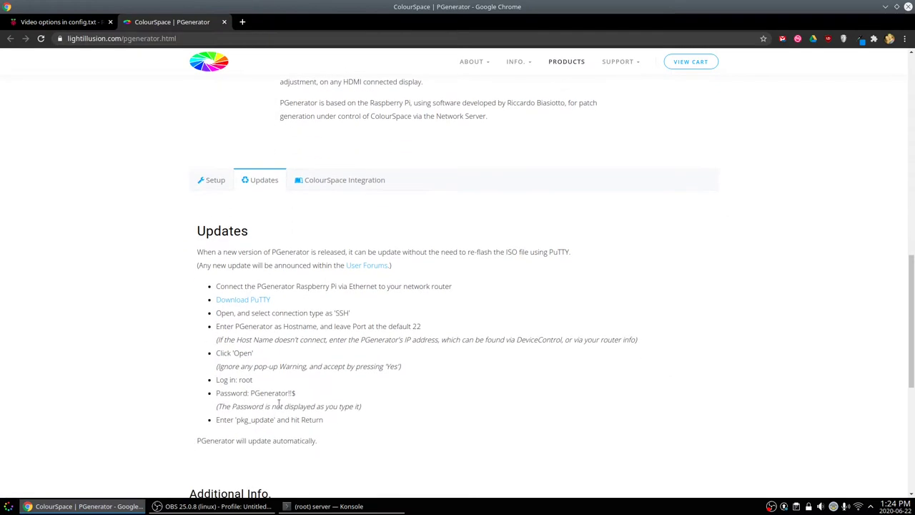
Copy the root login password listed in the Updates instructions
left_click_drag(237, 379, 291, 393)
right_click(291, 393)
left_click(337, 403)
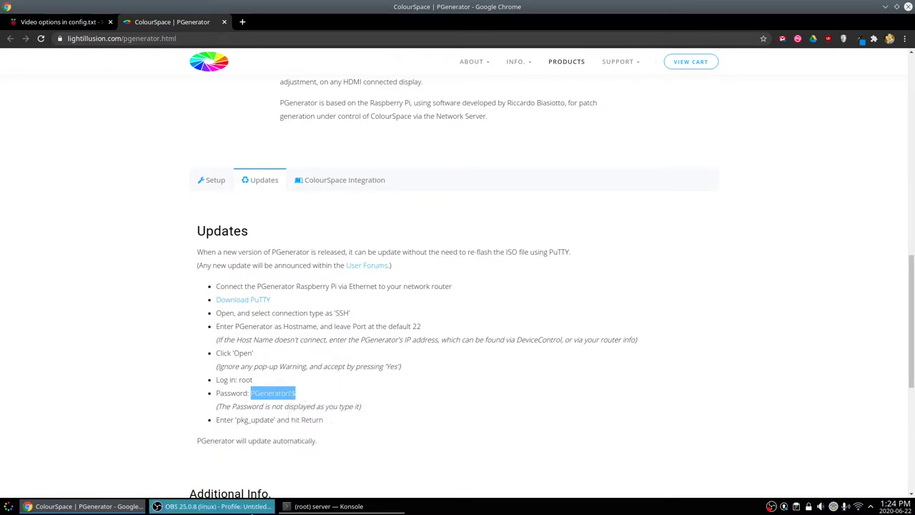
SSH into the PGenerator as root at 192.168.3.173 using the copied password
left_click(346, 509)
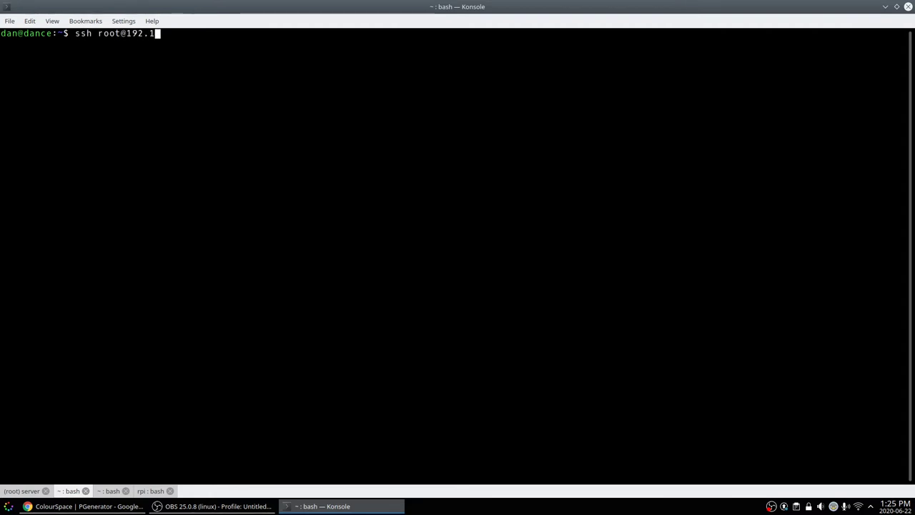
type("68.3.")
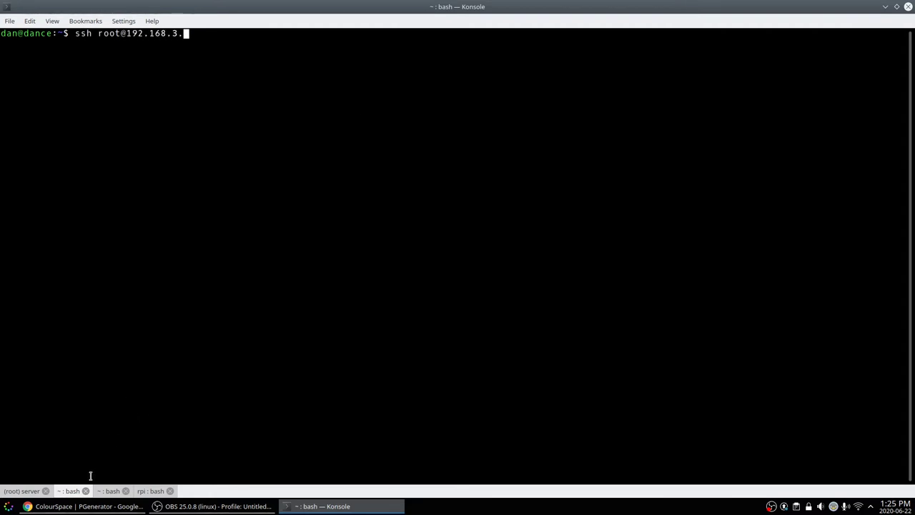
left_click(22, 490)
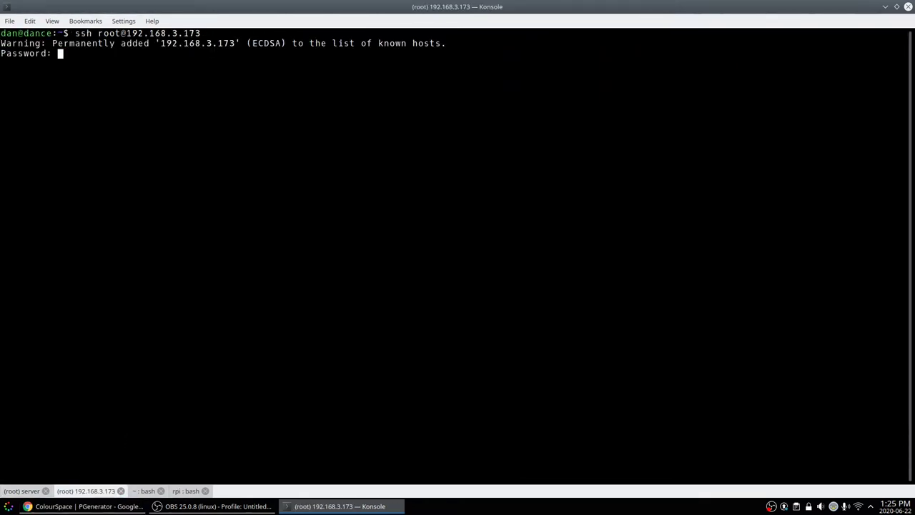
key("Return")
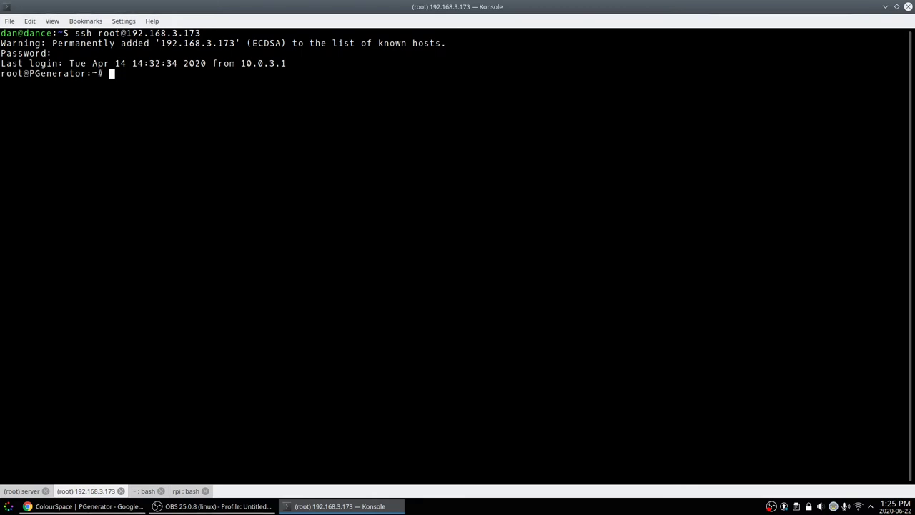
key("Return")
key("Return")
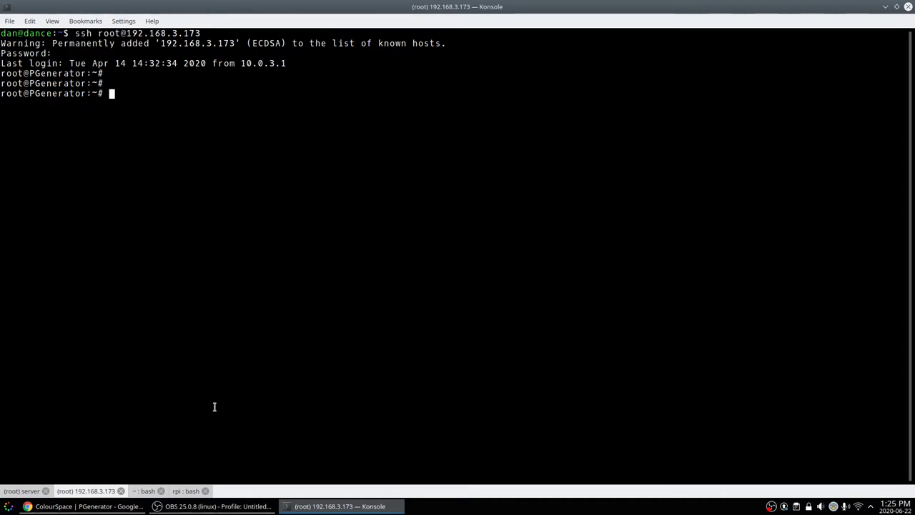
Run pkg_update on the PGenerator, tab-completed from pkg_u; it finds no packages to update
left_click(82, 506)
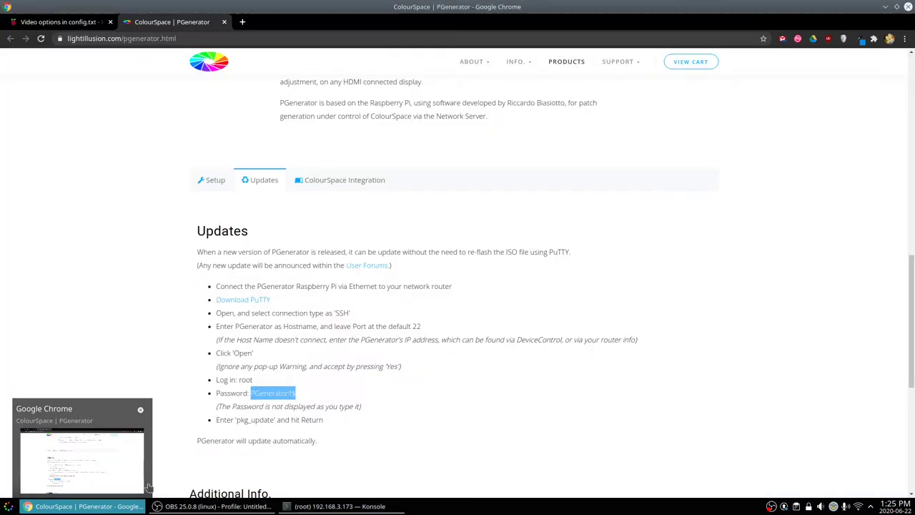
left_click(255, 421)
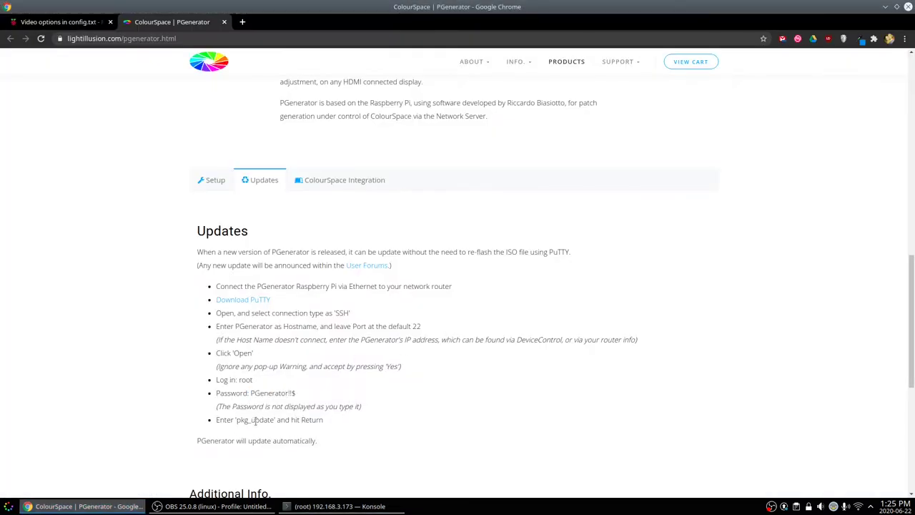
double_click(255, 421)
left_click(365, 417)
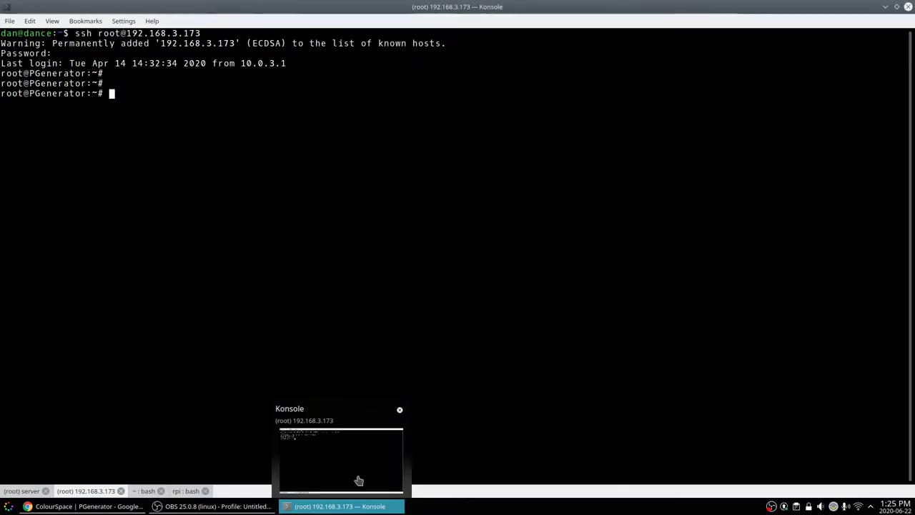
type("pkg_u")
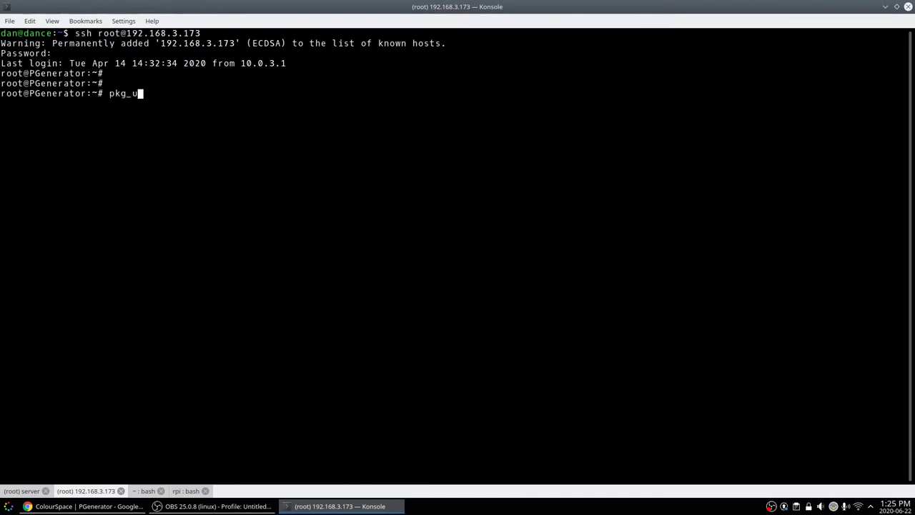
key("Tab")
key("Return")
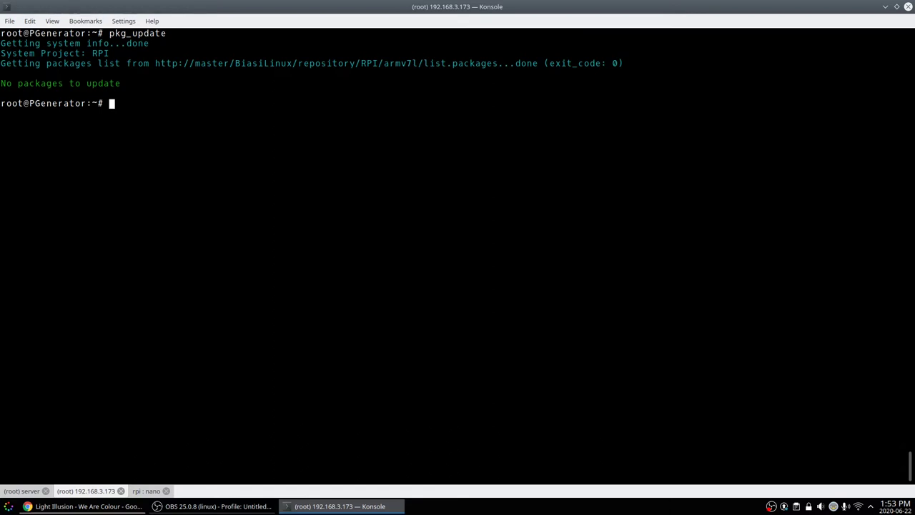
Read the forum thread's hdmi_group/hdmi_mode config.txt advice for interlaced displays, then return to Konsole
left_click(29, 505)
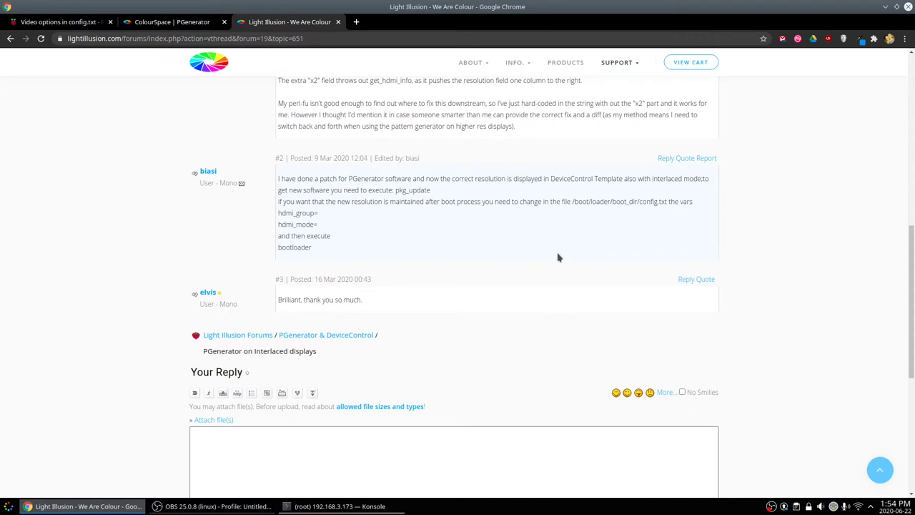
scroll(415, 188, "up", 1)
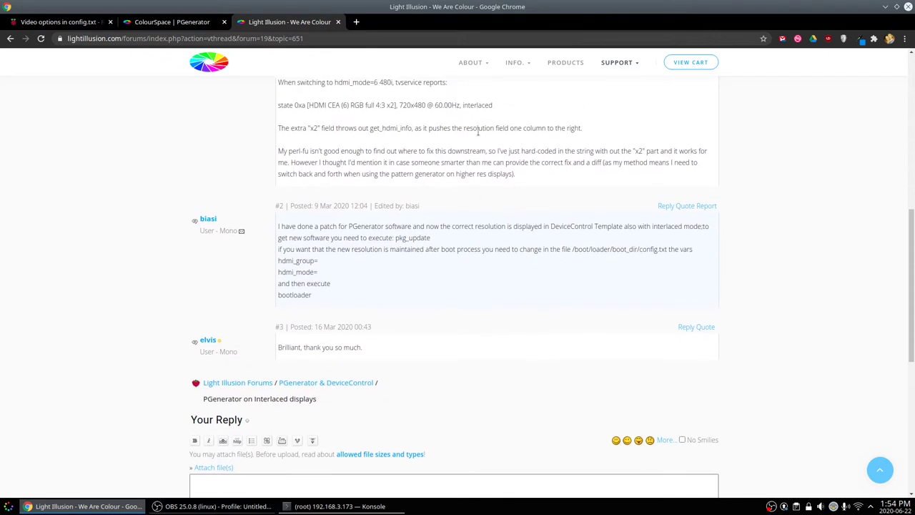
scroll(469, 167, "up", 1)
scroll(358, 147, "up", 1)
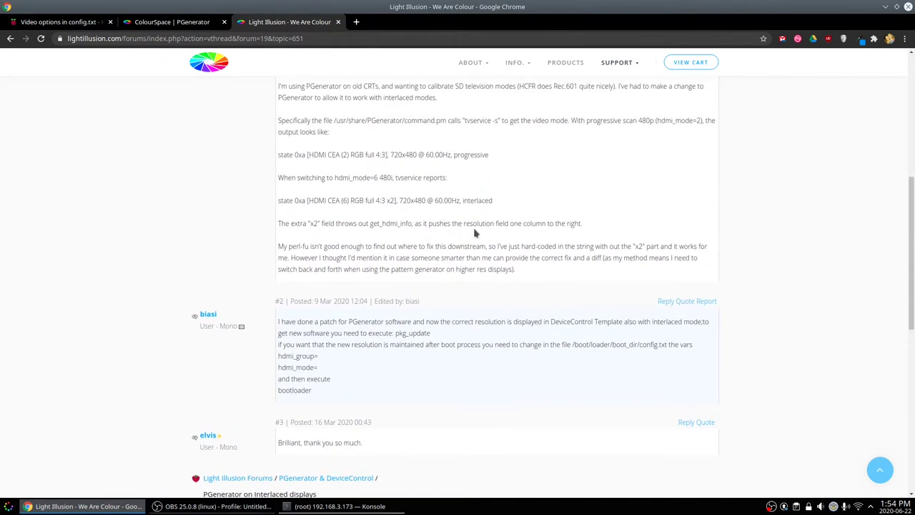
scroll(349, 282, "down", 2)
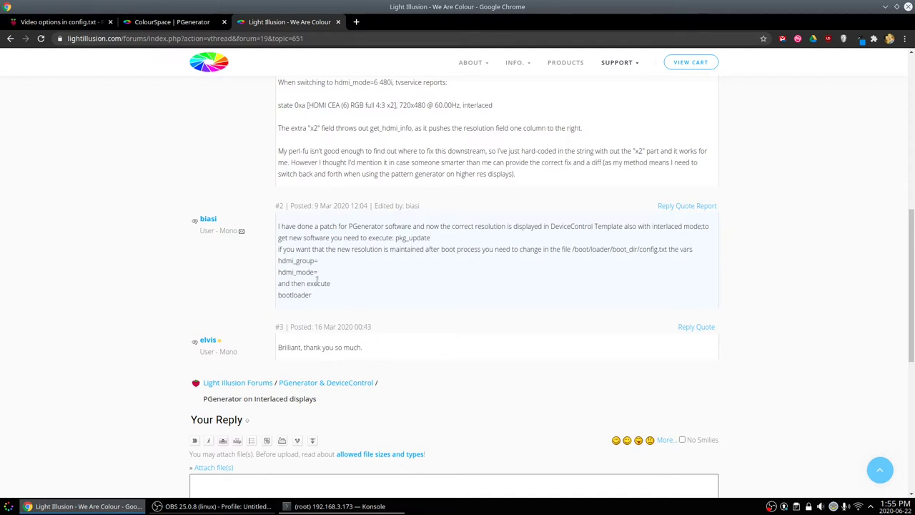
left_click(362, 509)
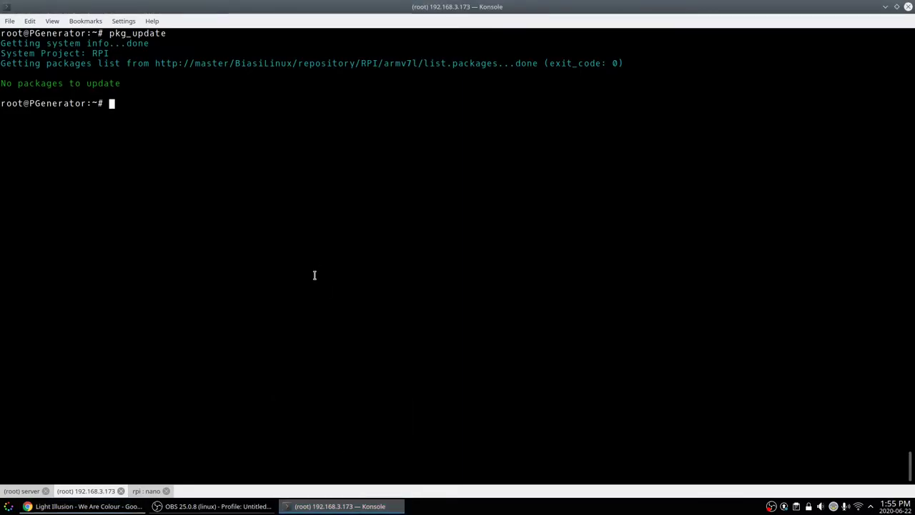
Clear the screen and find config.txt under /boot, at /boot/loader/boot_dir/config.txt
key("ctrl+l")
type("find /boot")
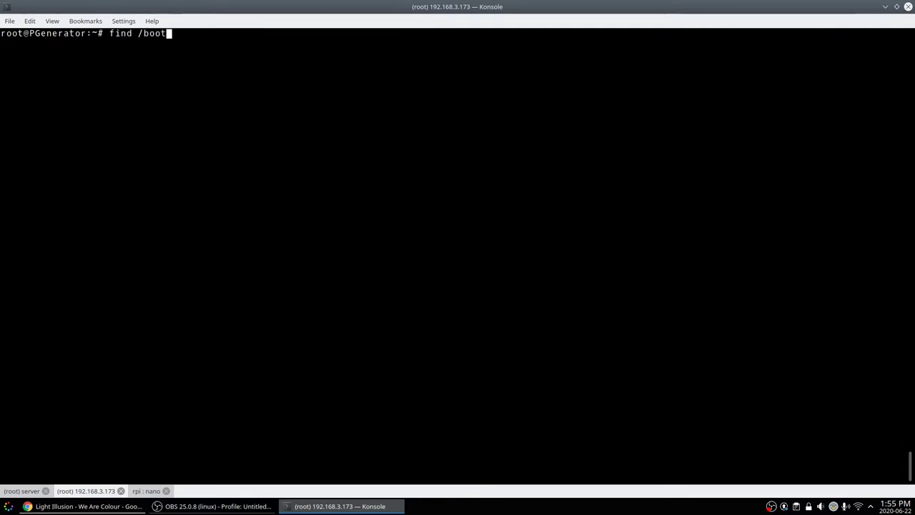
type(" -type f -name")
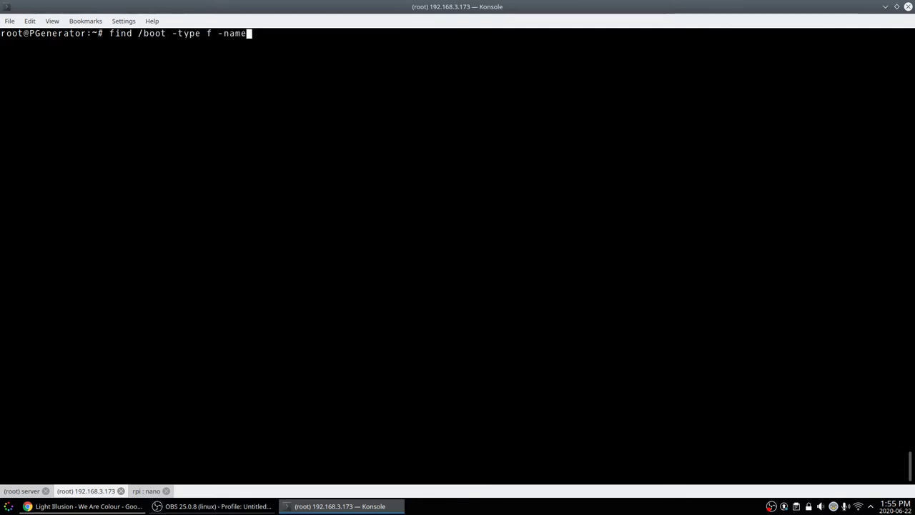
type(" config.txt")
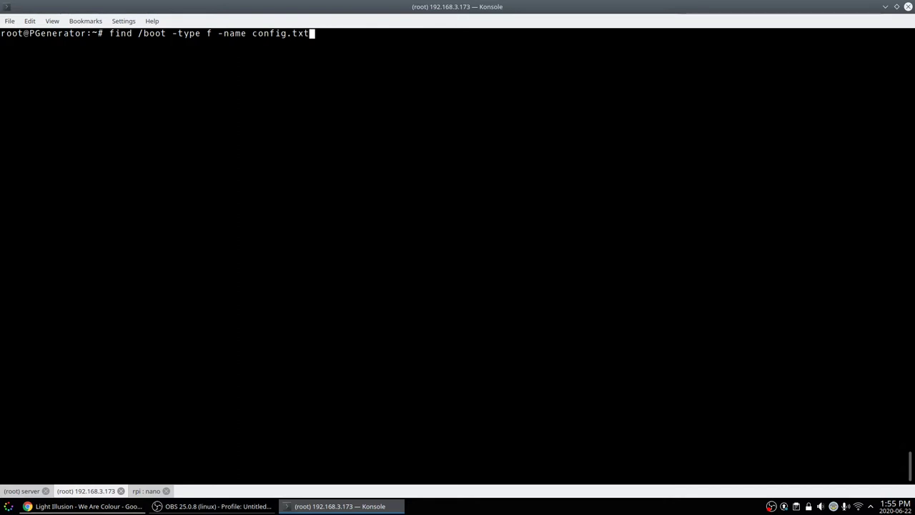
key("Return")
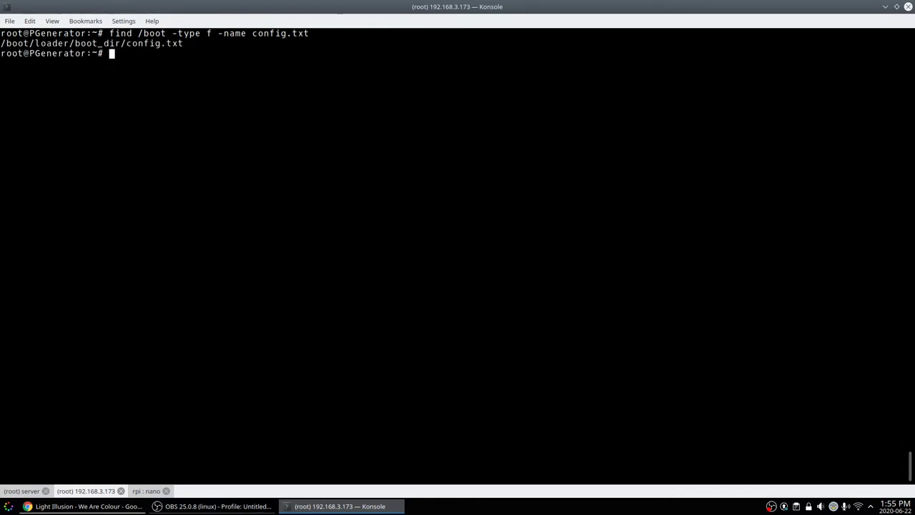
Build a vi command for /boot/loader/boot_dir/config.txt by pasting the found path
type("vi")
double_click(169, 45)
middle_click(221, 56)
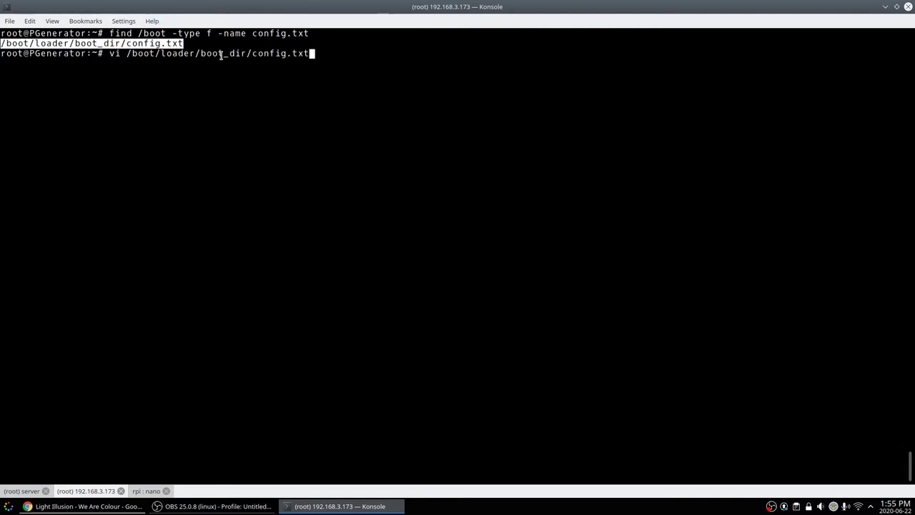
Open config.txt in vi and locate hdmi_force_hotplug=1 and the BiasiLinux Config section
key("Return")
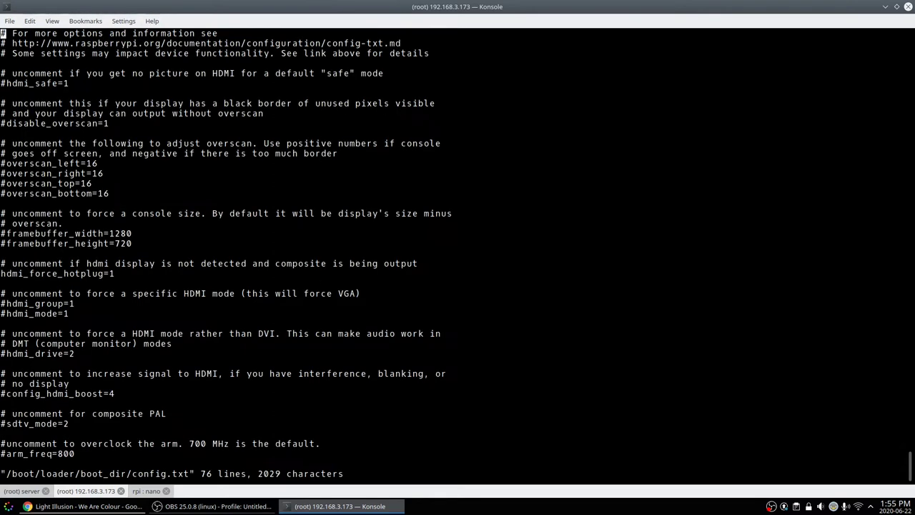
key("Down")
key("Down")
key("Down")
key("Down")
key("Down")
key("Down")
key("Down")
key("Down")
key("Down")
key("Down")
key("Down")
key("Down")
key("Down")
key("Down")
key("Down")
key("Down")
key("Down")
key("Down")
key("Down")
key("Down")
key("Down")
key("Down")
key("Down")
key("Down")
triple_click(87, 277)
left_click(248, 243)
key("Down")
key("Down")
key("Down")
key("Down")
key("Down")
key("Down")
key("Down")
key("Down")
key("Down")
key("Down")
key("Down")
key("Down")
key("Down")
key("Down")
key("Down")
key("Down")
key("Down")
key("Down")
key("Down")
key("Down")
key("Down")
key("Down")
key("Down")
key("Down")
key("Down")
key("Down")
key("Down")
key("Down")
key("Down")
key("Down")
key("Down")
key("Down")
key("Down")
key("Down")
key("Down")
key("Down")
key("Down")
key("Down")
key("Down")
key("Down")
key("Down")
key("Down")
key("Down")
key("Down")
key("Up")
key("Up")
key("Up")
key("Up")
key("Up")
key("Up")
key("Up")
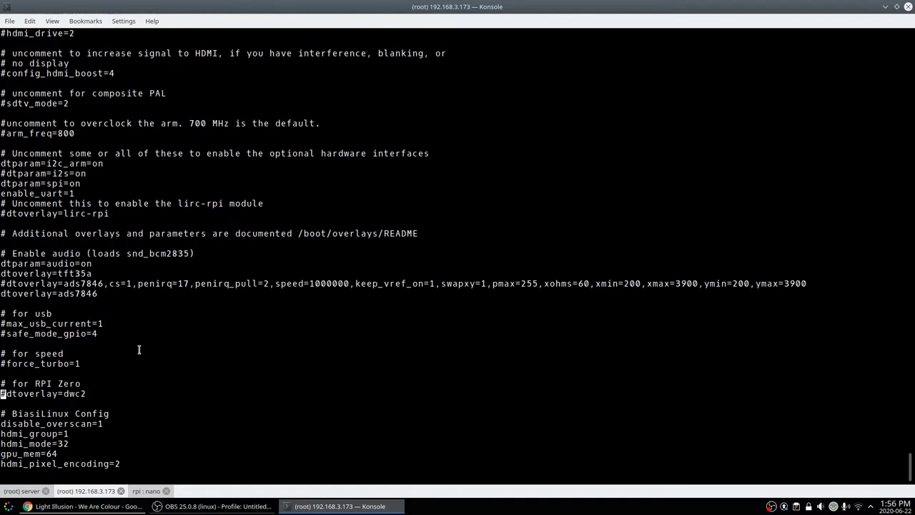
left_click_drag(2, 423, 151, 463)
left_click(158, 444)
Comment out the BiasiLinux lines, disable_overscan=1 through hdmi_pixel_encoding=2, and open a new line below
key("Down")
key("Down")
type("i#")
key("Escape")
key("Down")
key("period")
key("Down")
key("period")
key("Down")
key("period")
key("Down")
key("period")
key("shift+a")
key("Return")
key("Return")
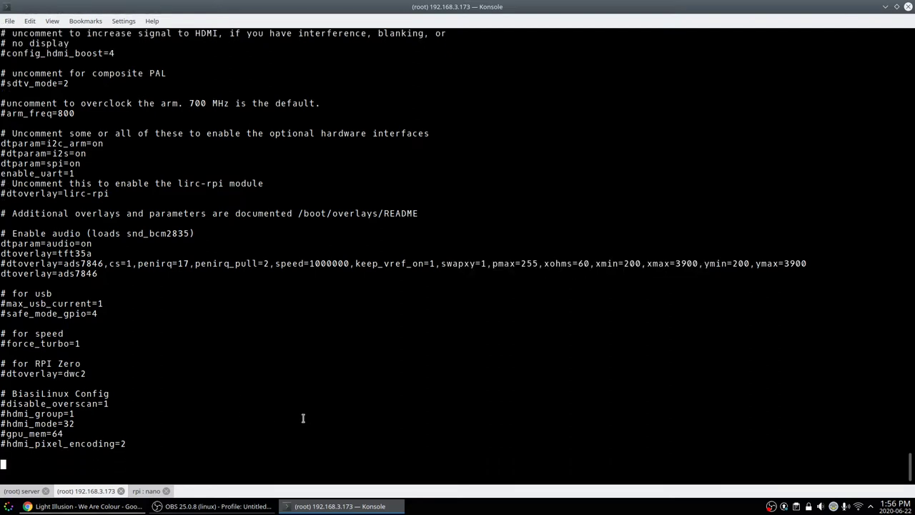
Paste the 480i block (hdmi_group=1, hdmi_mode=6, hdmi_pixel_encoding=2) with a commented 576i alternative
type("#hdmi_pixel_encoding    result #0  default (RGB limited for CEA, RGB full for DMT) #1  RGB limited (16-235) #2  RGB full (0-255) #3  YCbCr limited (16-235) #4  YCbCr full (0-255)  # 480i 4:3 60 Hz hdmi_group=1 hdmi_mode=6 hdmi_pixel_encoding=2  # 576i 4:3 50Hz #hdmi_group=1 #hdmi_mode=21 #hdmi_pixel_encoding=2")
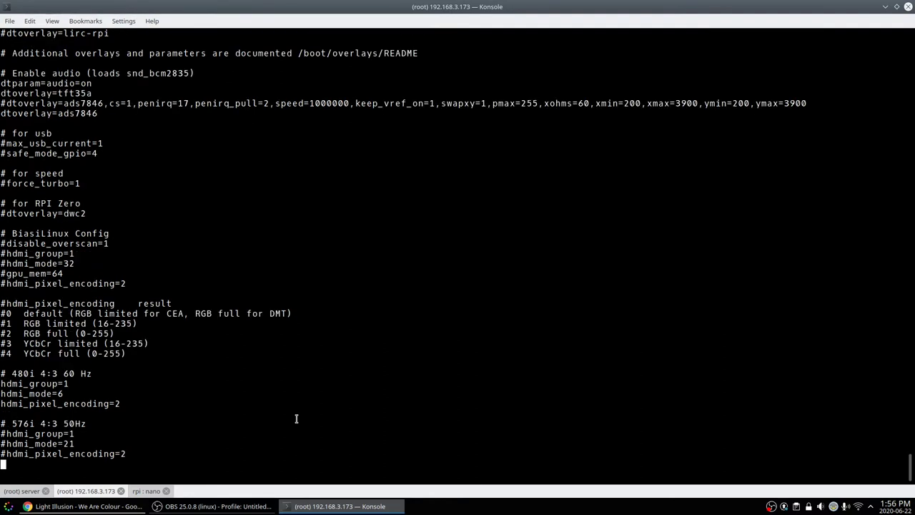
key("Escape")
key("Up")
key("Up")
key("Up")
key("Up")
key("Up")
key("Up")
key("Up")
key("Up")
key("Up")
key("Up")
key("Up")
key("Up")
key("Up")
key("Up")
key("Up")
key("Up")
key("Up")
key("Down")
left_click_drag(1, 404, 118, 404)
left_click(117, 404)
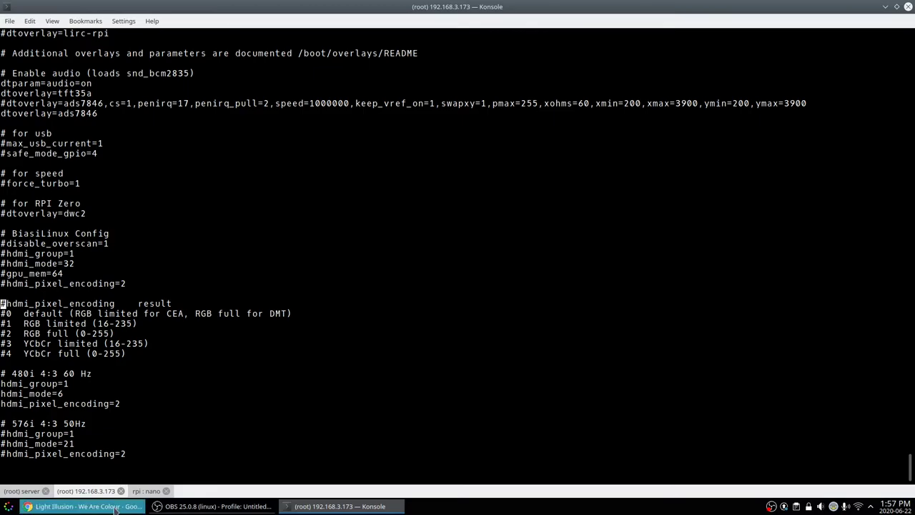
Switch to the Video options in config.txt documentation and scroll through its sdtv_mode settings
left_click(82, 506)
left_click(64, 24)
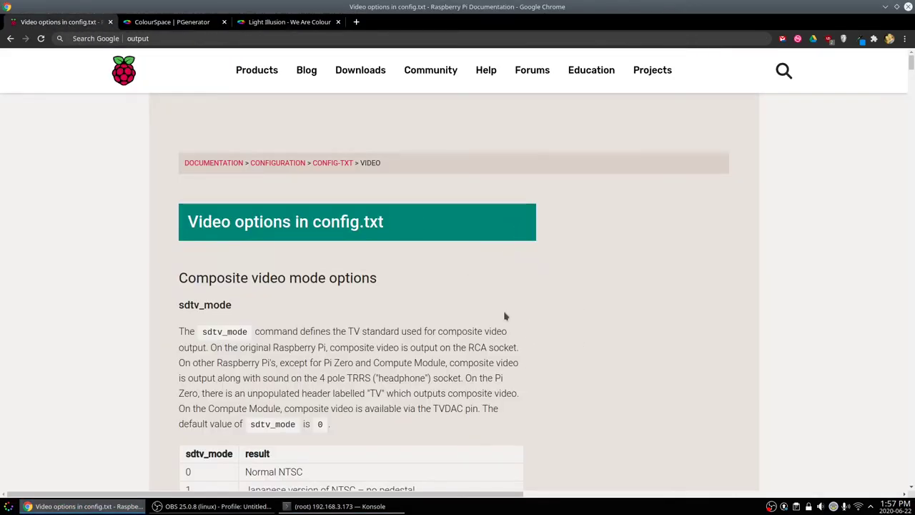
scroll(505, 314, "down", 4)
scroll(493, 313, "down", 1)
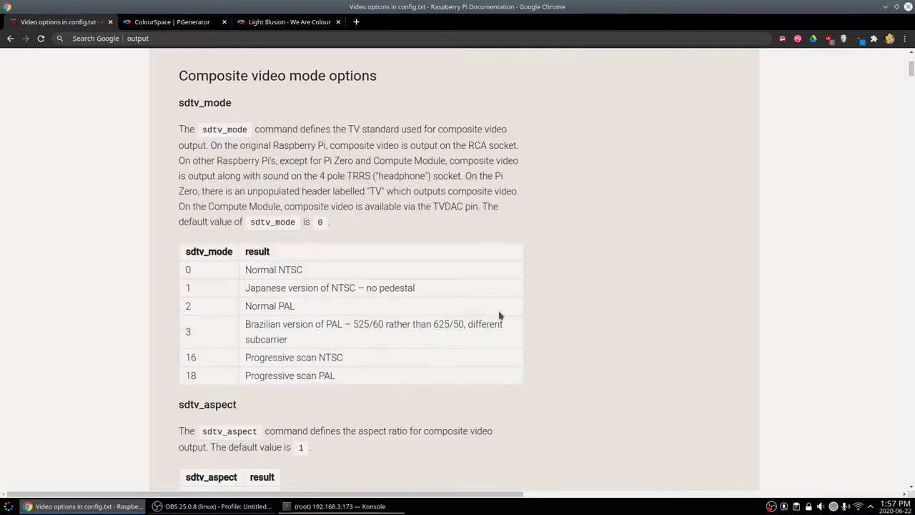
scroll(516, 317, "up", 1)
left_click_drag(178, 153, 243, 157)
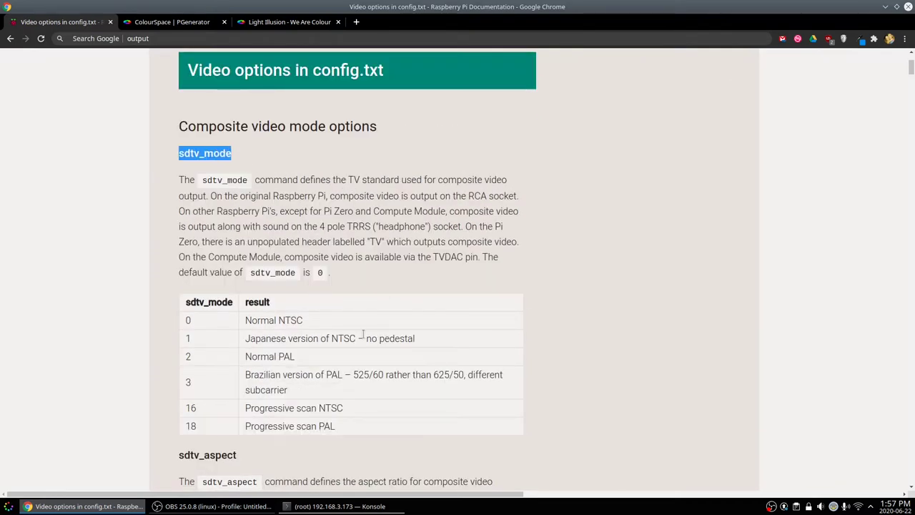
scroll(407, 370, "down", 9)
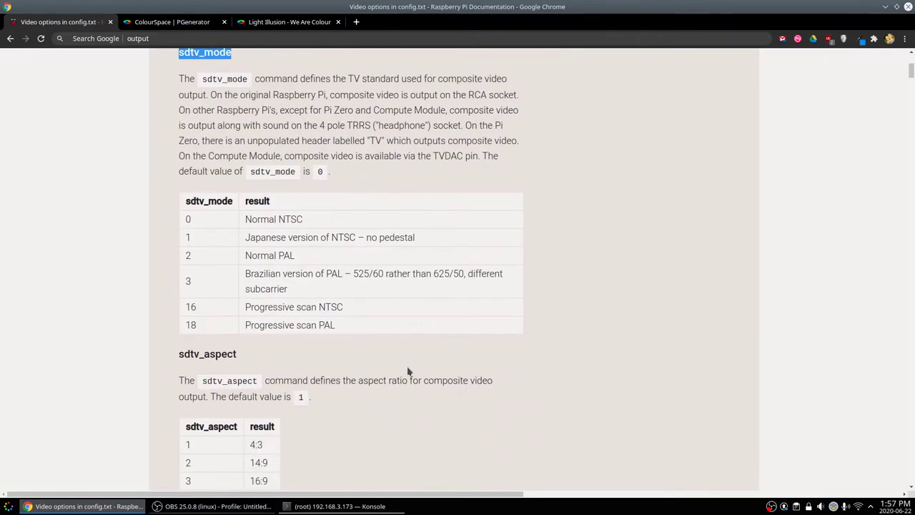
Check the 480i block's hdmi_group=1 in the editor, then scroll the documentation's HDMI section
left_click(333, 506)
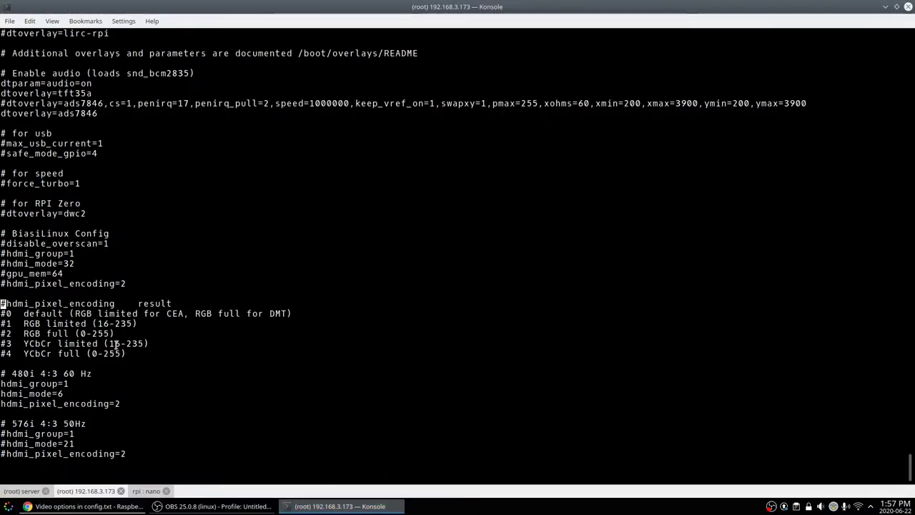
double_click(43, 383)
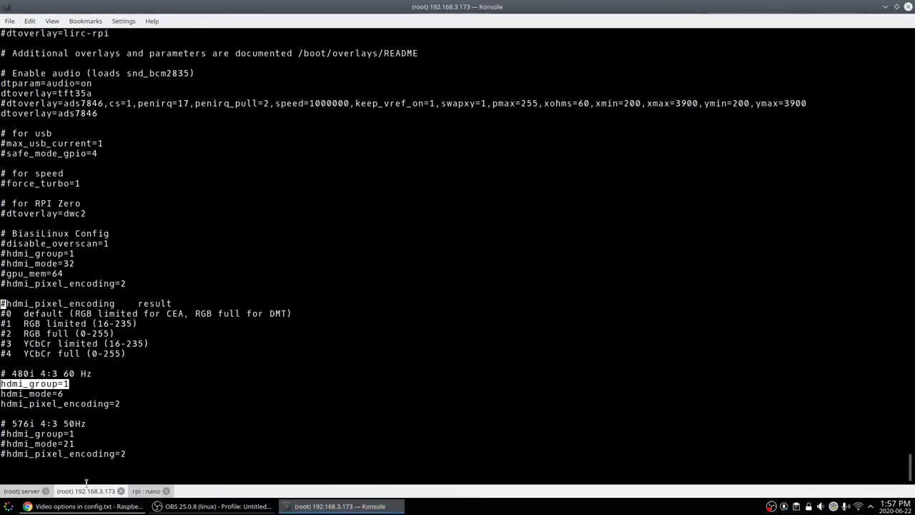
left_click(86, 506)
scroll(461, 313, "down", 5)
scroll(460, 314, "down", 4)
scroll(519, 315, "down", 3)
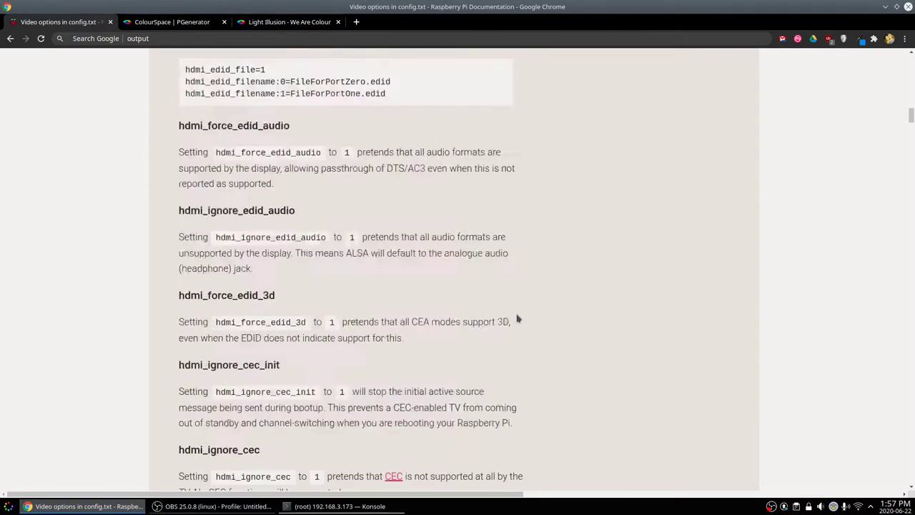
scroll(518, 319, "down", 10)
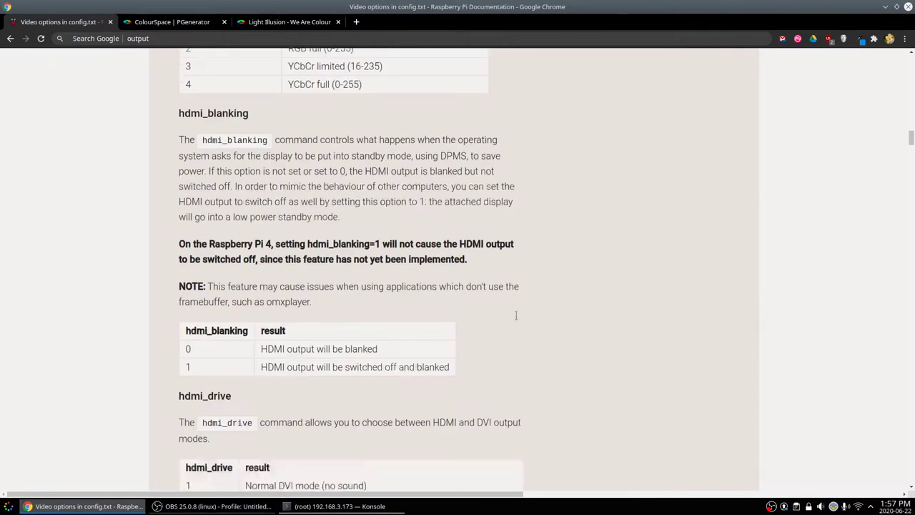
scroll(518, 320, "down", 8)
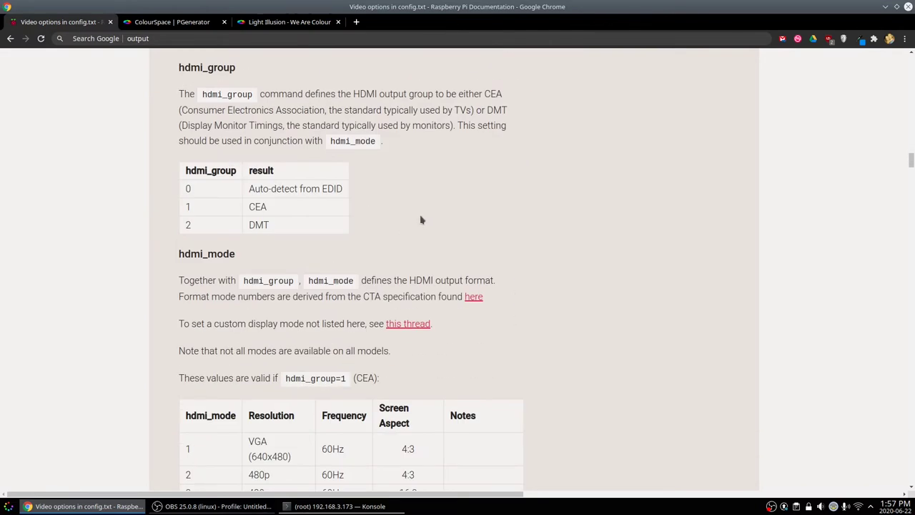
Compare the hdmi_group values in the docs: 1 for CEA and 2 for DMT
double_click(258, 207)
double_click(188, 206)
double_click(258, 224)
double_click(187, 225)
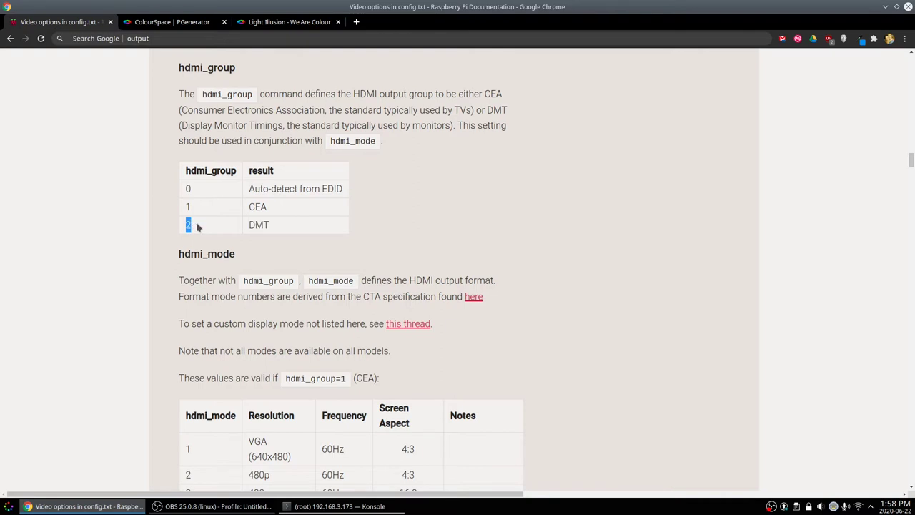
double_click(257, 207)
double_click(259, 224)
left_click(556, 265)
Scan the CEA hdmi_mode table, noting mode 2 as 480p and mode 20 as 1080i
scroll(554, 270, "down", 4)
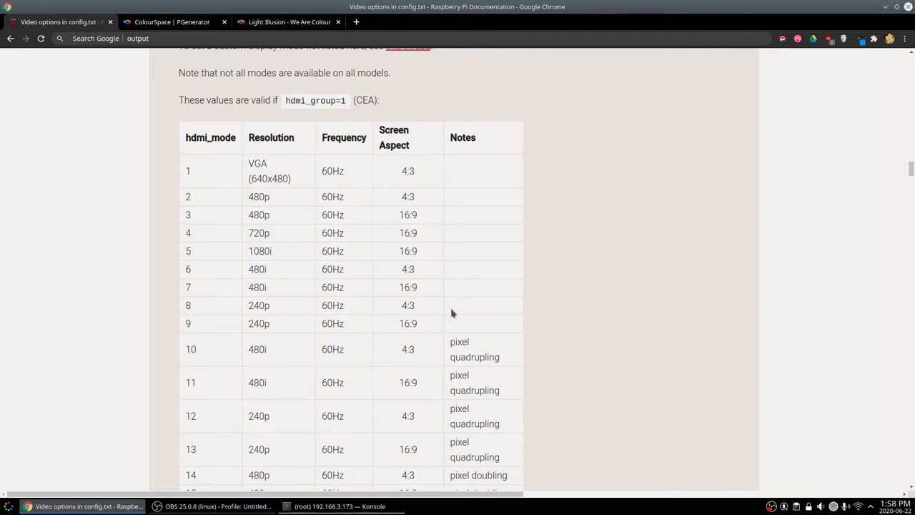
double_click(261, 196)
scroll(263, 344, "down", 3)
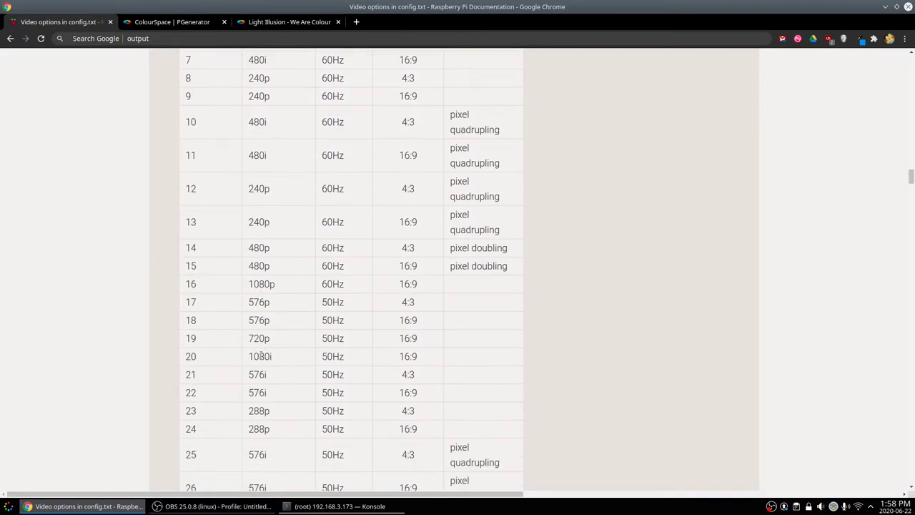
double_click(261, 355)
scroll(500, 348, "down", 2)
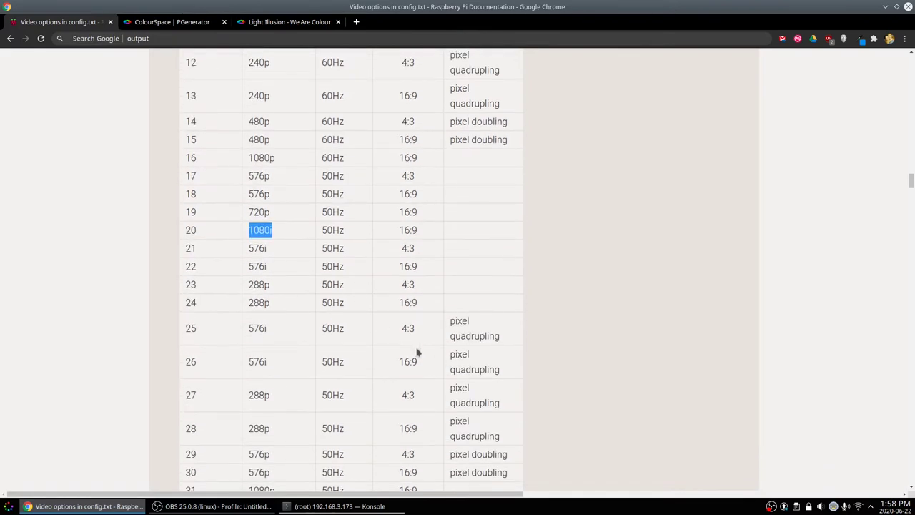
scroll(422, 353, "down", 9)
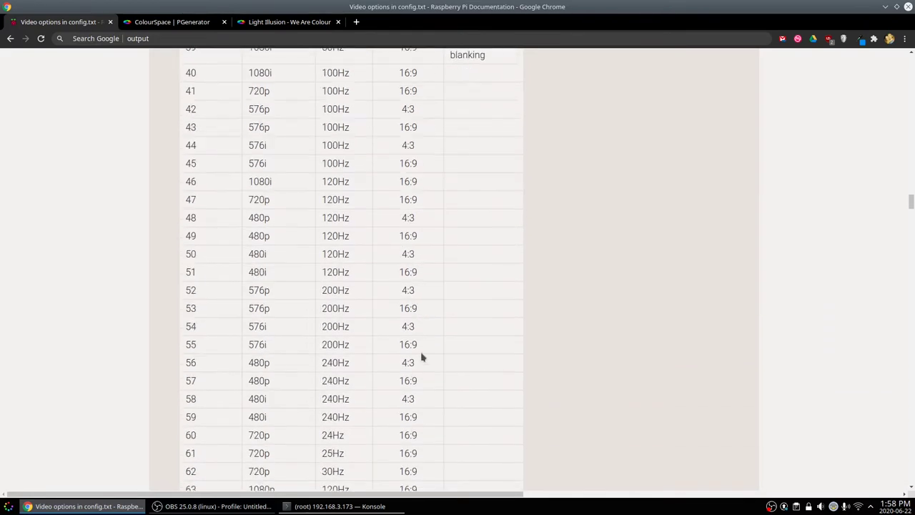
scroll(422, 355, "down", 16)
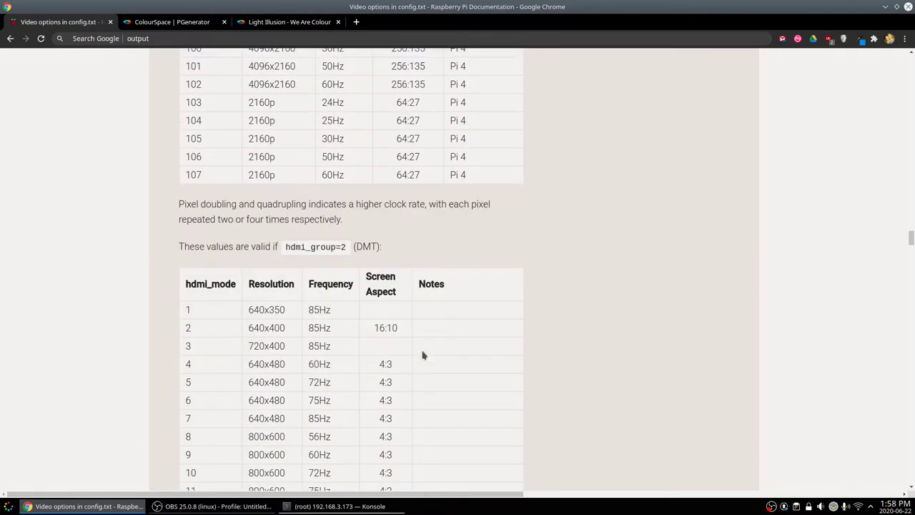
left_click_drag(244, 221, 336, 222)
scroll(357, 314, "down", 2)
left_click_drag(264, 268, 364, 321)
left_click(364, 321)
Scroll through the remaining mode tables, then return to the config.txt terminal
scroll(379, 335, "down", 4)
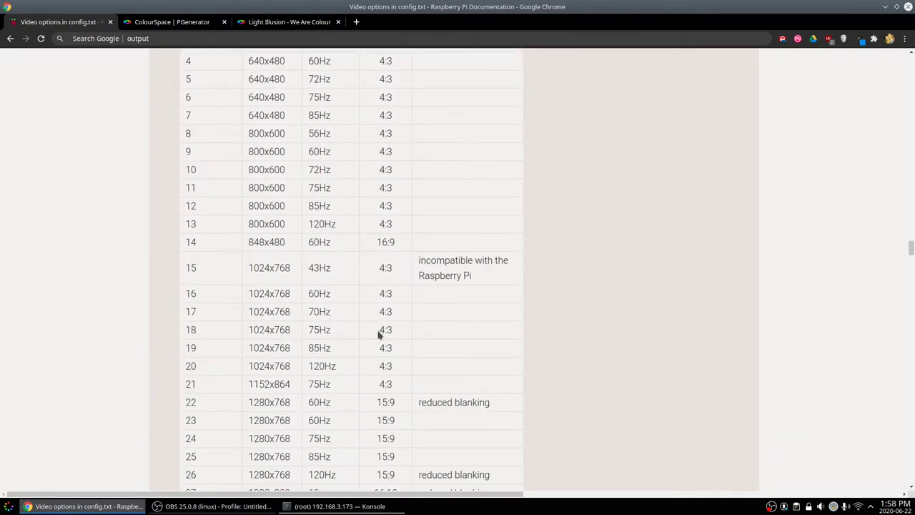
scroll(379, 335, "down", 10)
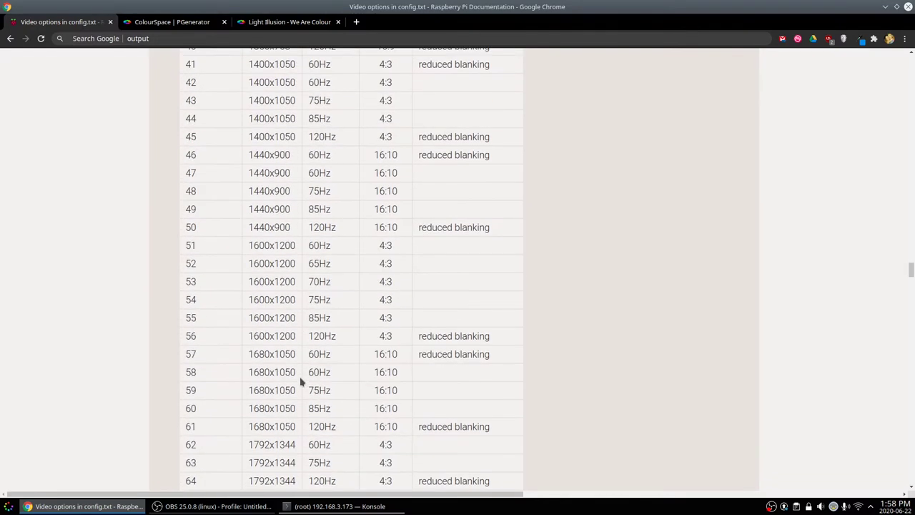
scroll(299, 403, "down", 2)
scroll(317, 386, "up", 8)
scroll(317, 386, "up", 20)
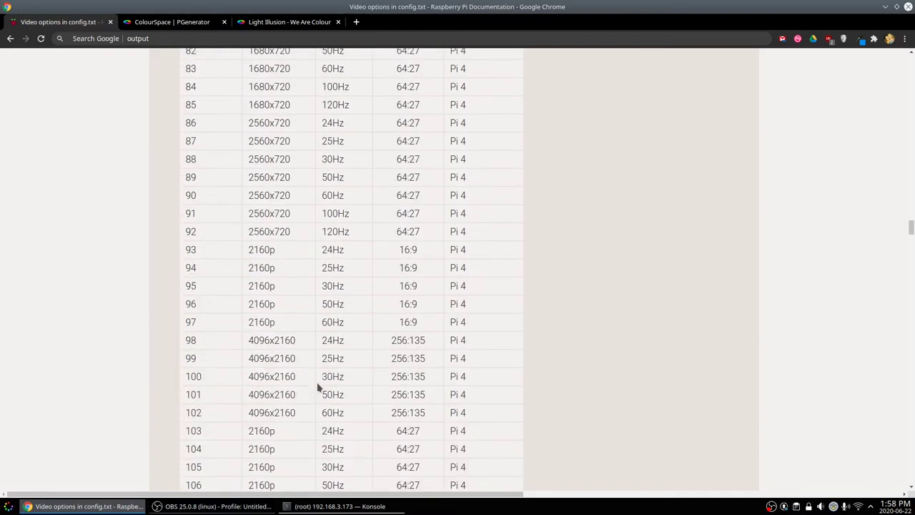
scroll(319, 387, "up", 3)
left_click(341, 505)
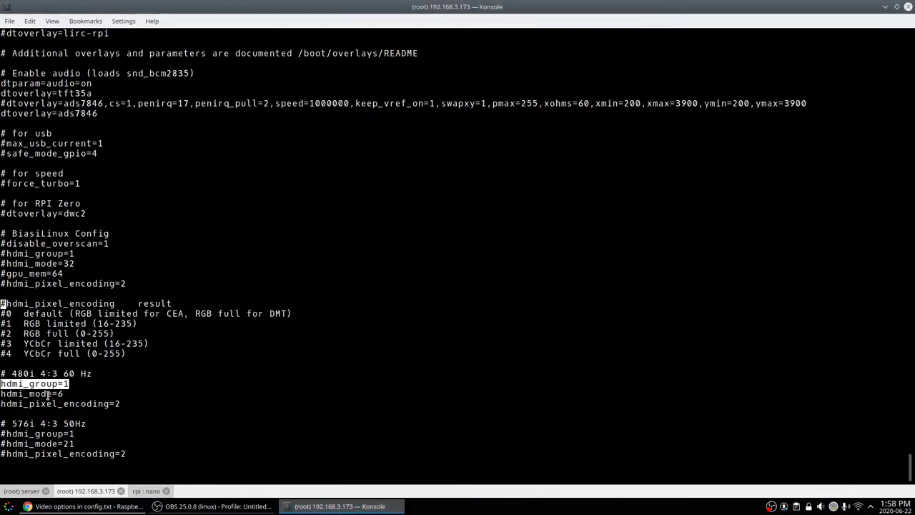
left_click_drag(51, 394, 68, 394)
left_click_drag(57, 443, 77, 444)
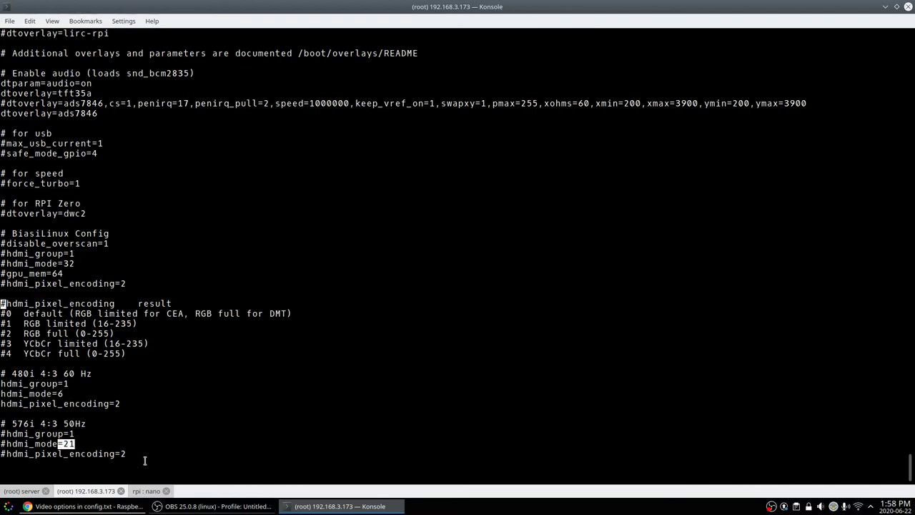
left_click(29, 506)
scroll(388, 303, "up", 10)
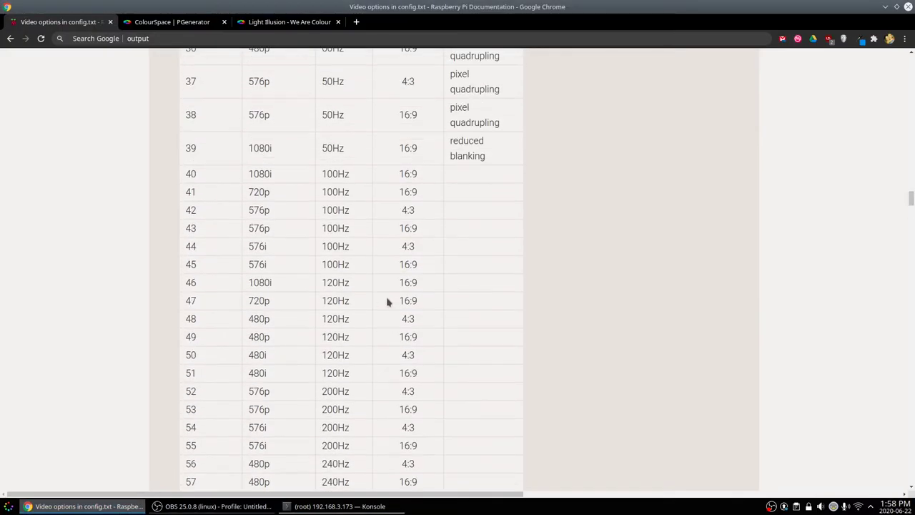
scroll(388, 303, "up", 10)
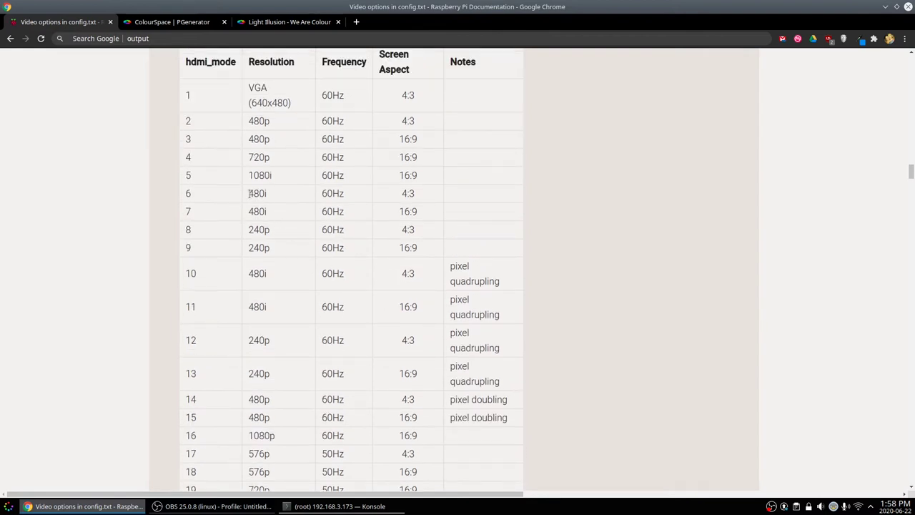
left_click_drag(249, 193, 424, 197)
left_click_drag(249, 193, 268, 193)
scroll(366, 243, "down", 1)
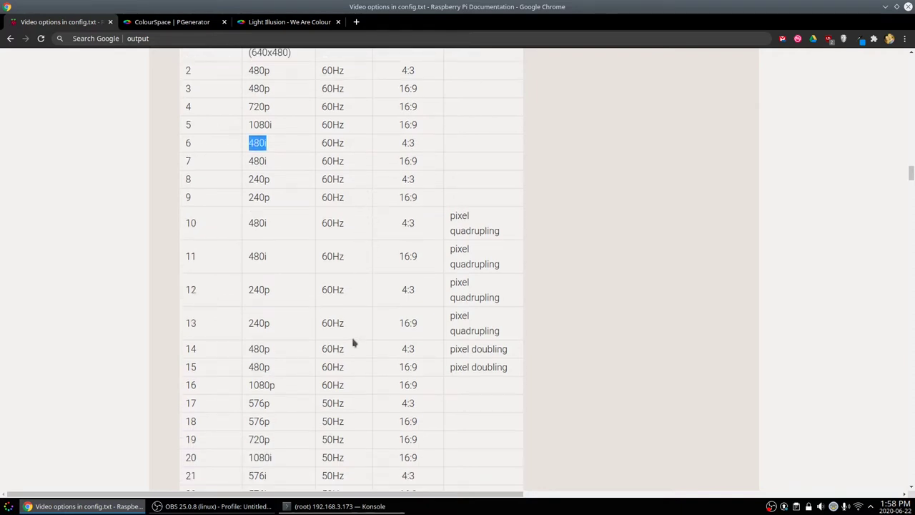
left_click(319, 509)
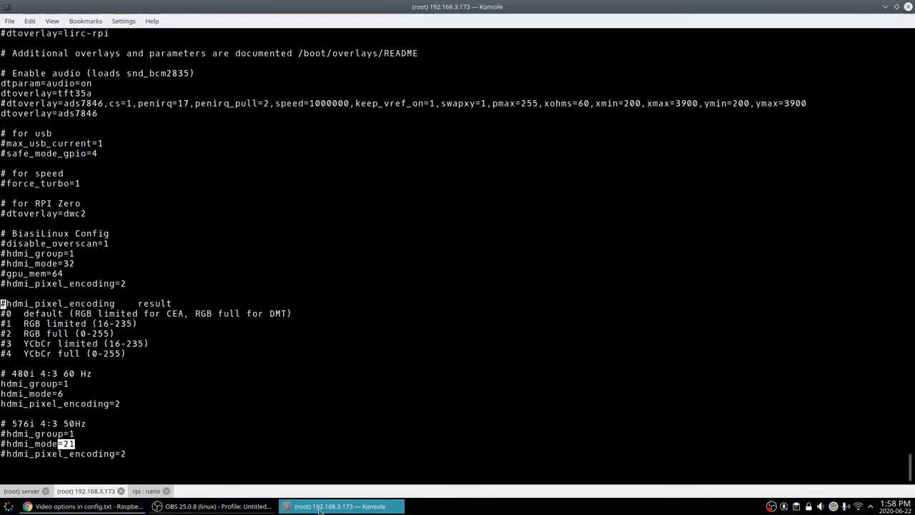
left_click(320, 509)
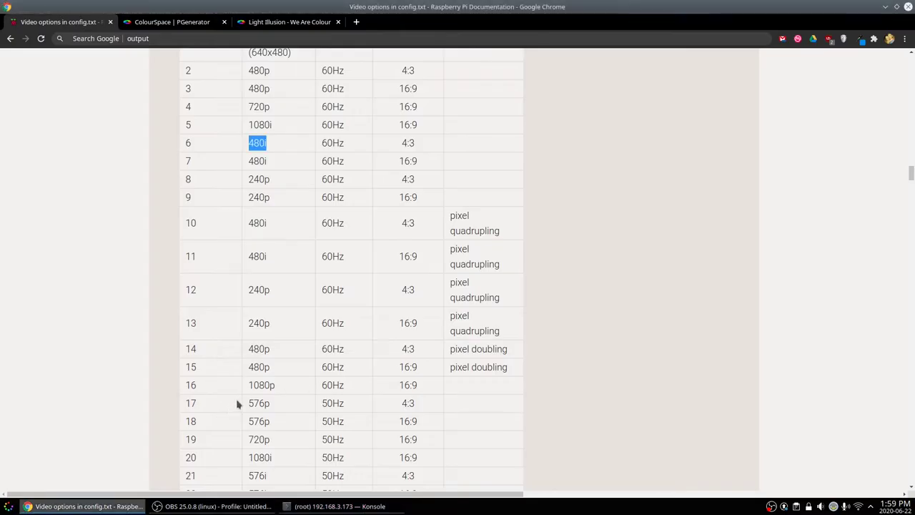
scroll(284, 405, "down", 1)
double_click(254, 449)
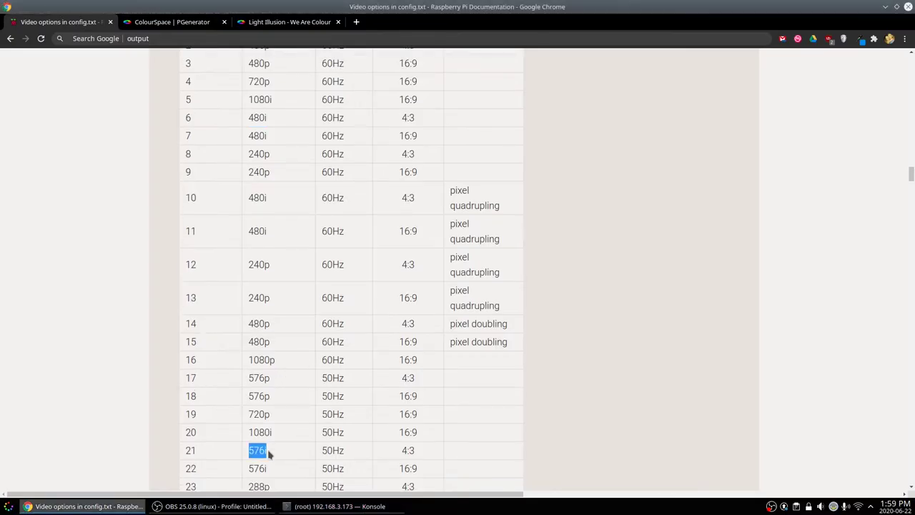
double_click(325, 450)
double_click(406, 450)
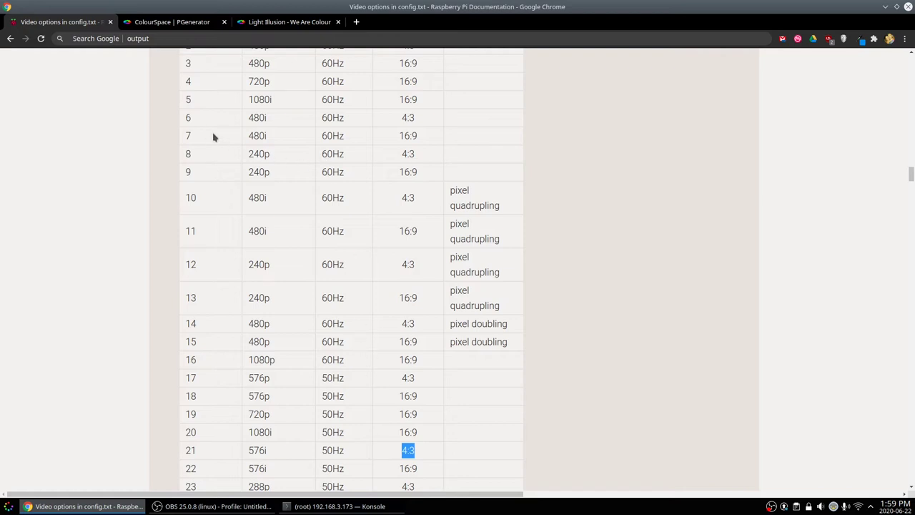
scroll(456, 130, "up", 1)
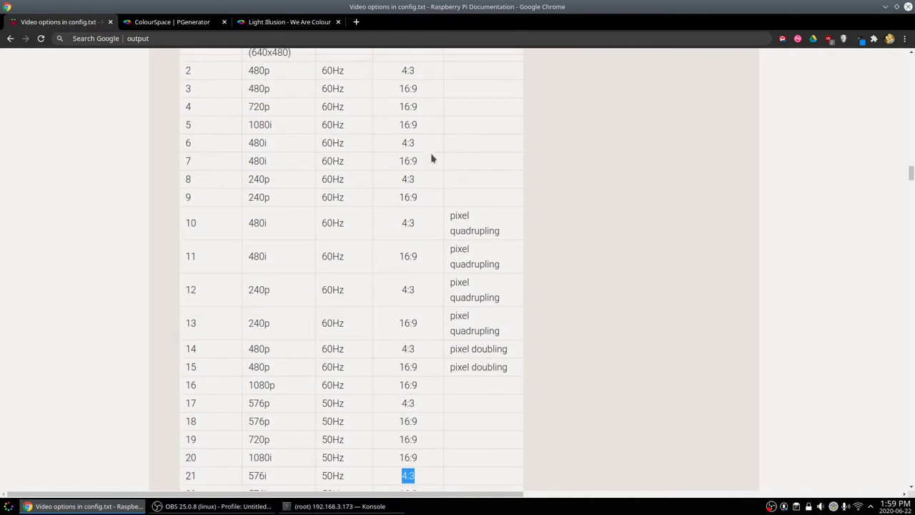
double_click(251, 144)
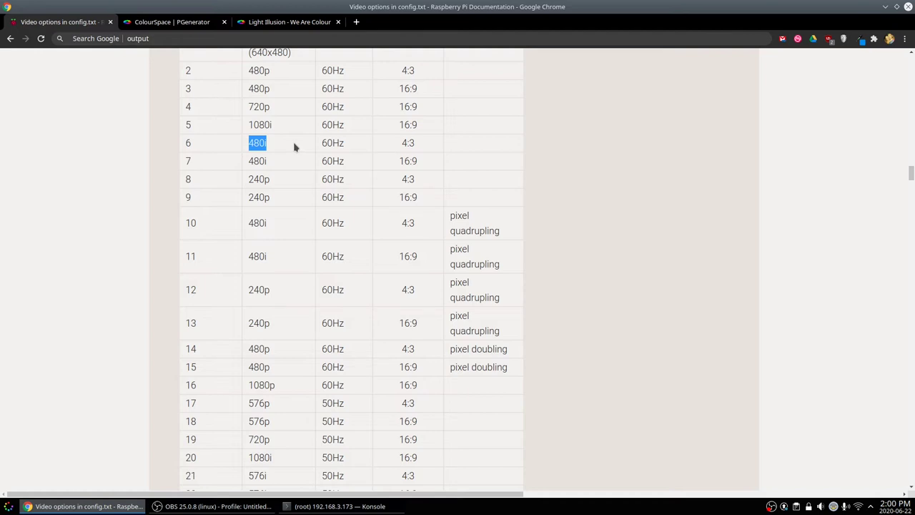
Point out the commented BiasiLinux HDMI block and the hdmi_pixel_encoding options list in config.txt
left_click(344, 507)
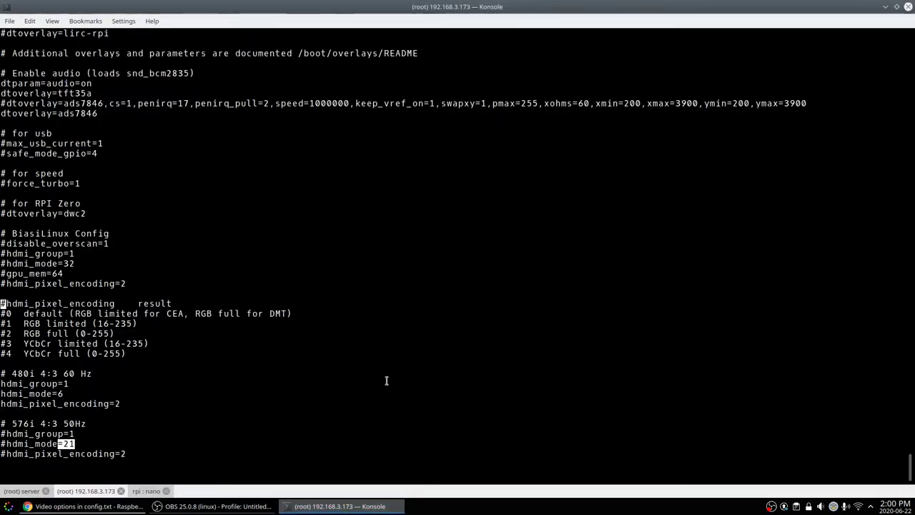
left_click(118, 377)
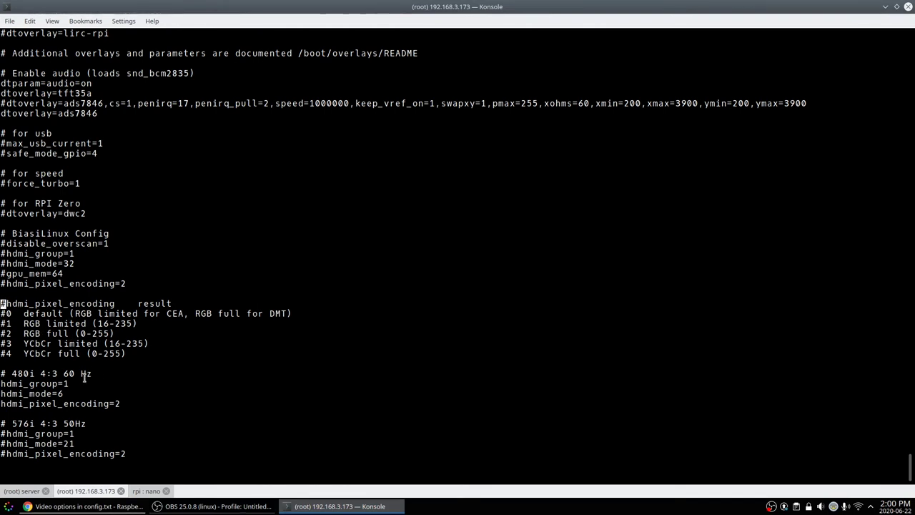
left_click_drag(2, 235, 176, 284)
left_click_drag(2, 304, 169, 353)
left_click(169, 353)
Review the 480i block's encoding 2, the RGB/YCbCr full (0-255) options, and the commented 576i block
left_click_drag(11, 373, 79, 364)
triple_click(37, 405)
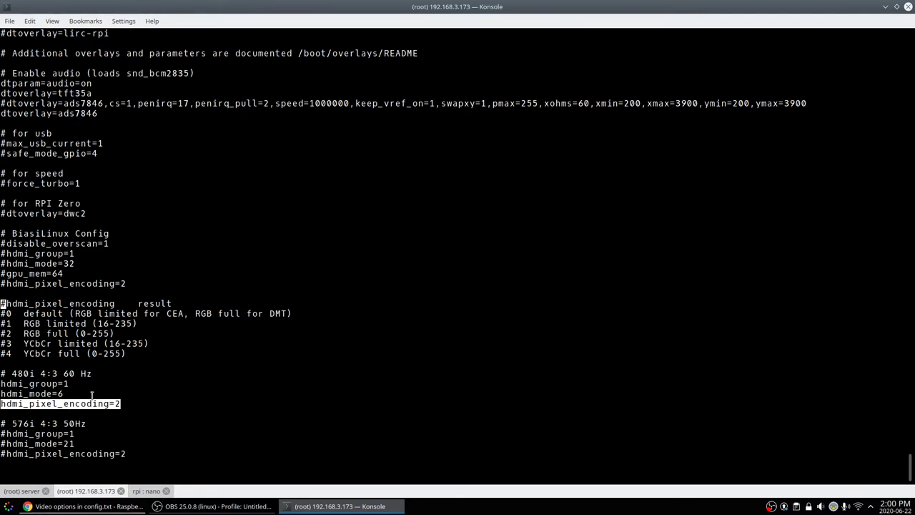
left_click_drag(20, 333, 119, 334)
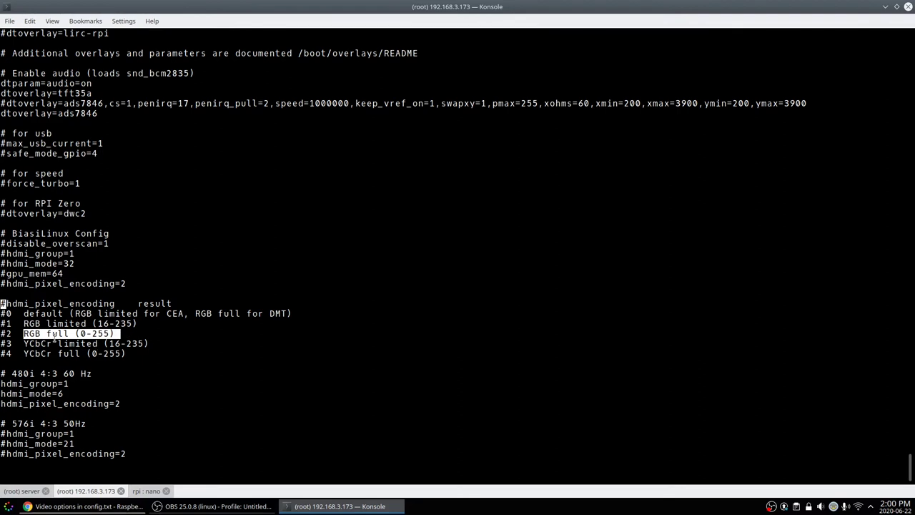
left_click_drag(24, 343, 122, 353)
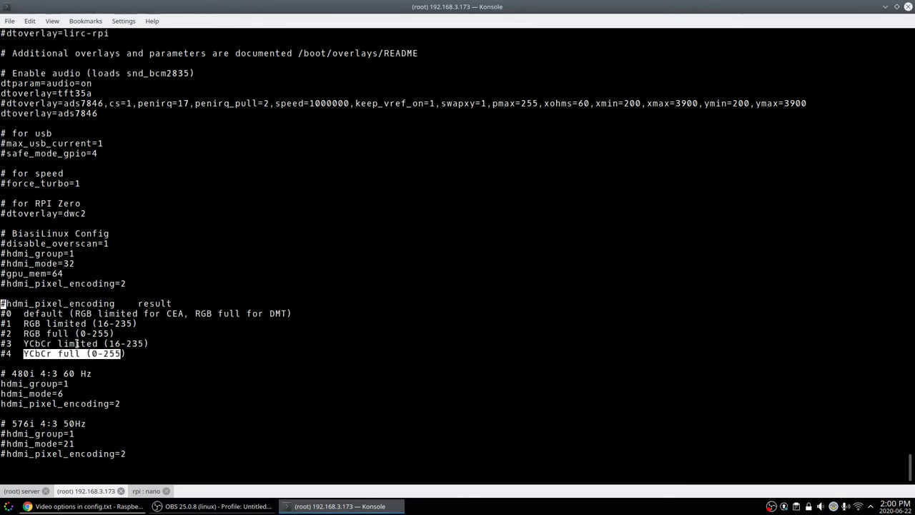
left_click_drag(24, 333, 133, 334)
left_click_drag(3, 423, 133, 461)
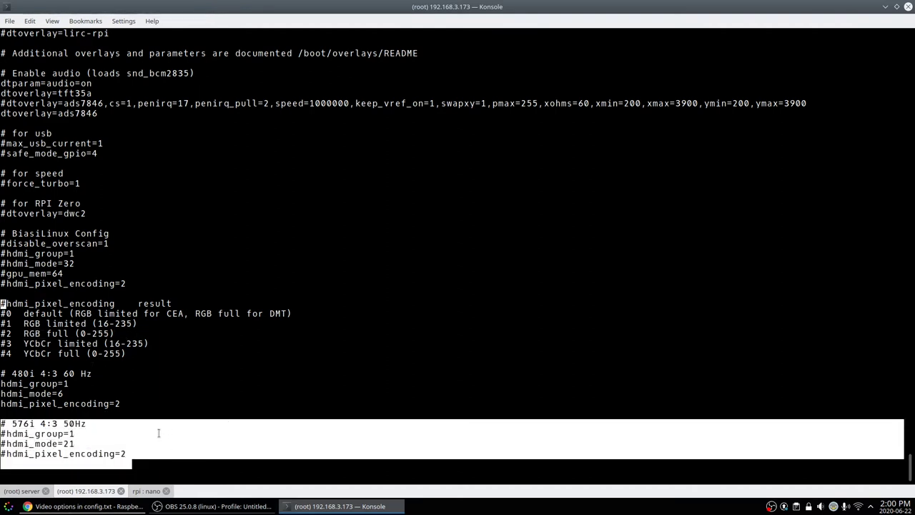
left_click(102, 444)
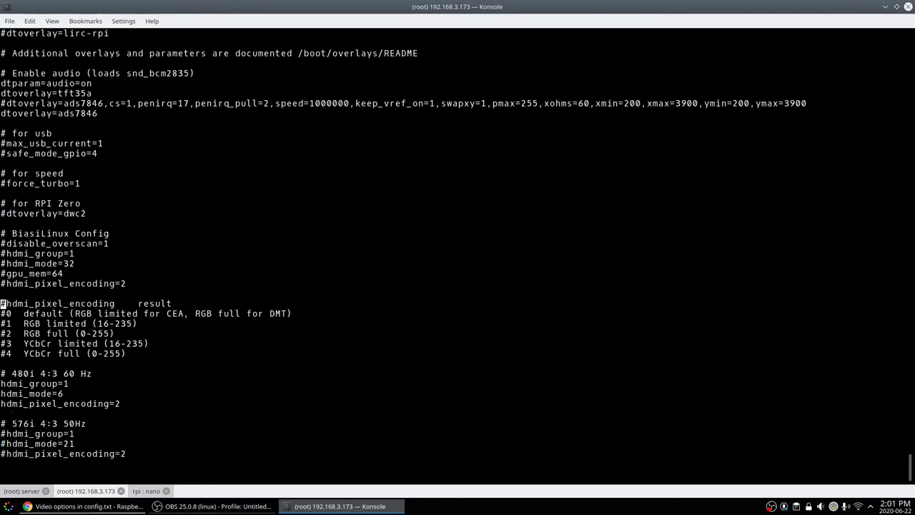
Save config.txt with :wq and apply it to the boot loader with bootloader
type(":wq")
key("Return")
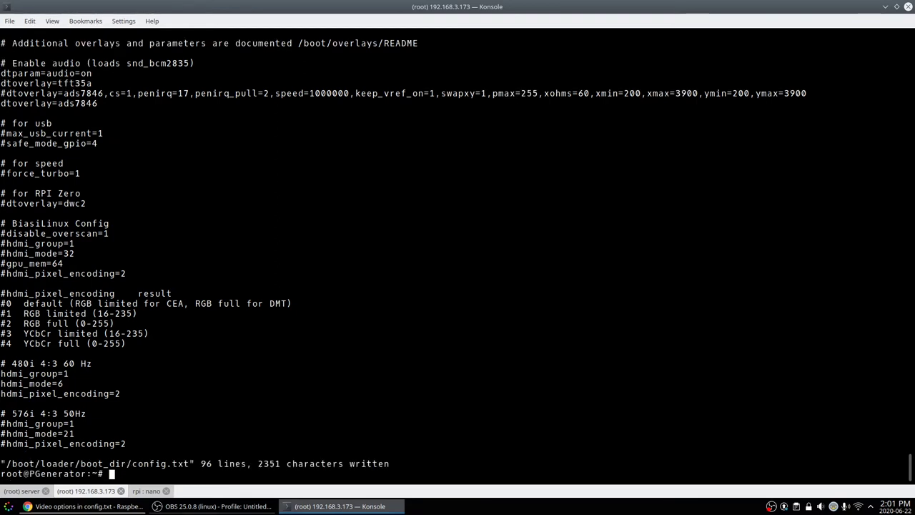
type("bootloader")
key("Return")
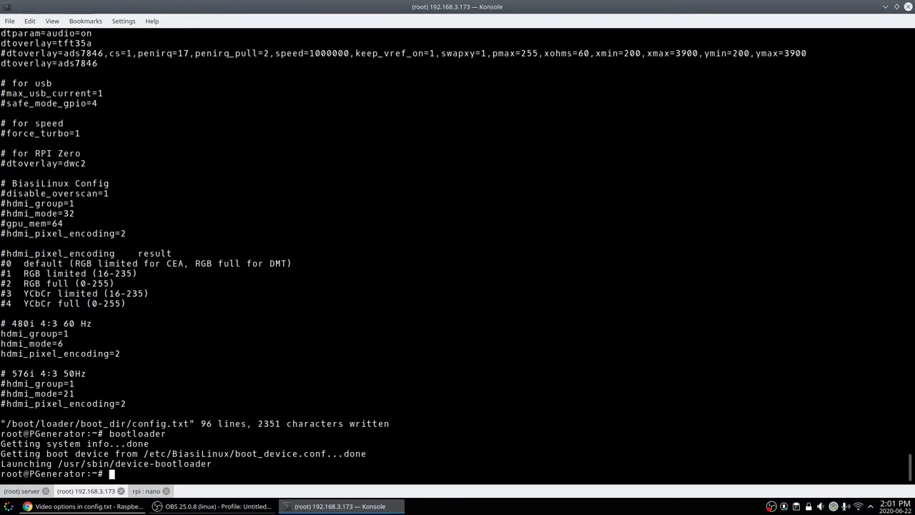
Flush pending writes with sync and reboot the PGenerator
type("sync")
key("Return")
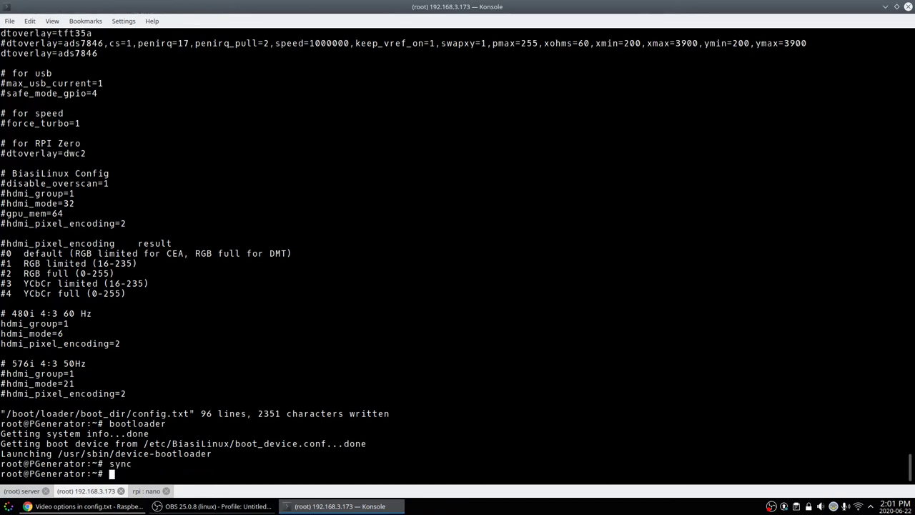
type("reboot")
key("Return")
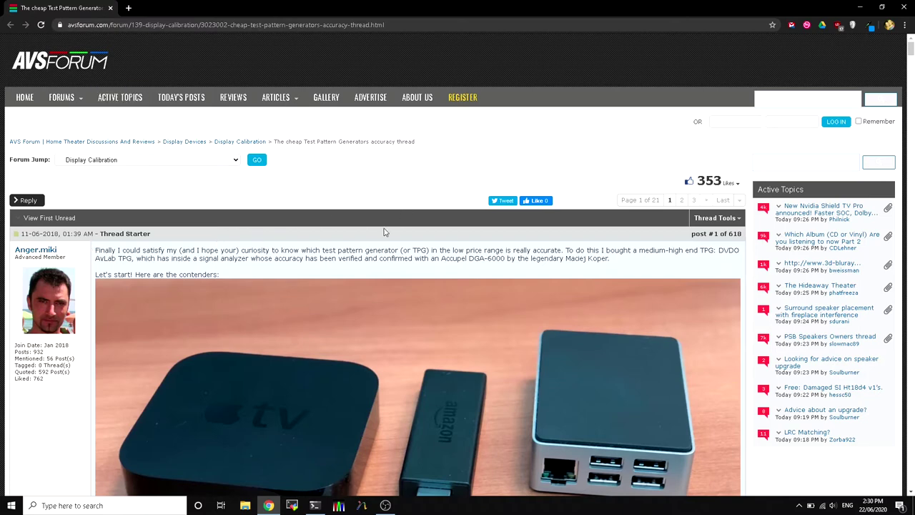
Scroll past the Apple TV and FireTV results to the RPi PGenerator RGB Full 8-bit section
scroll(397, 210, "down", 4)
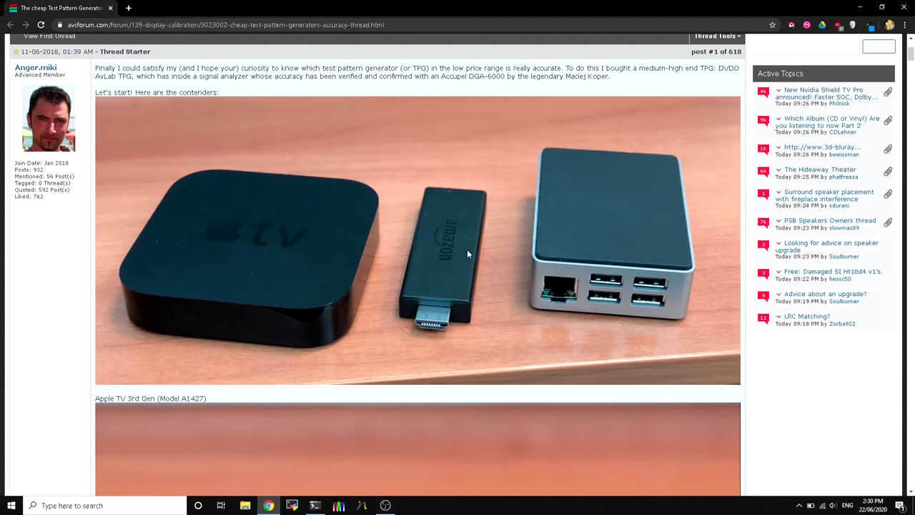
scroll(467, 253, "down", 10)
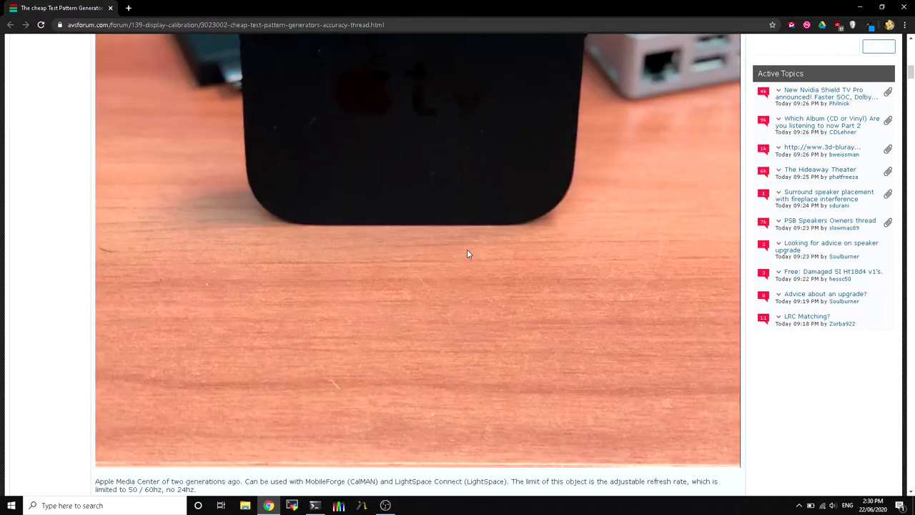
scroll(467, 253, "down", 15)
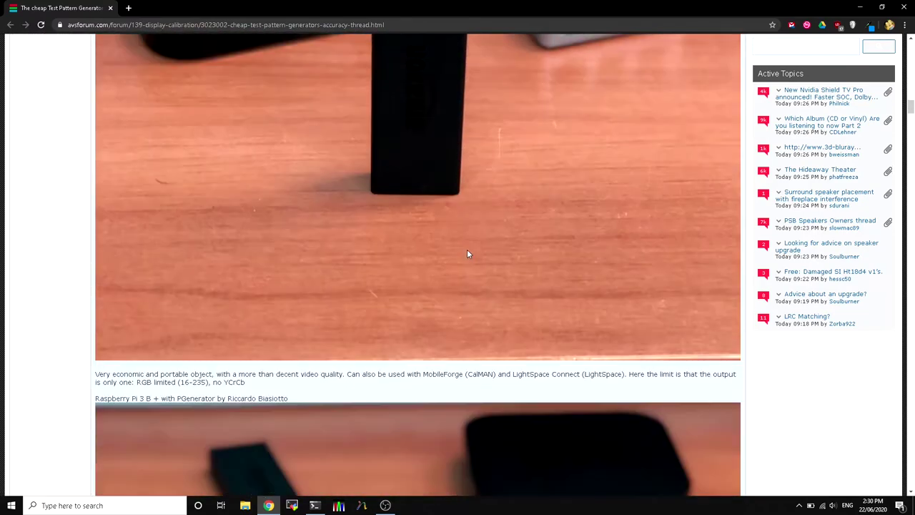
scroll(467, 254, "down", 15)
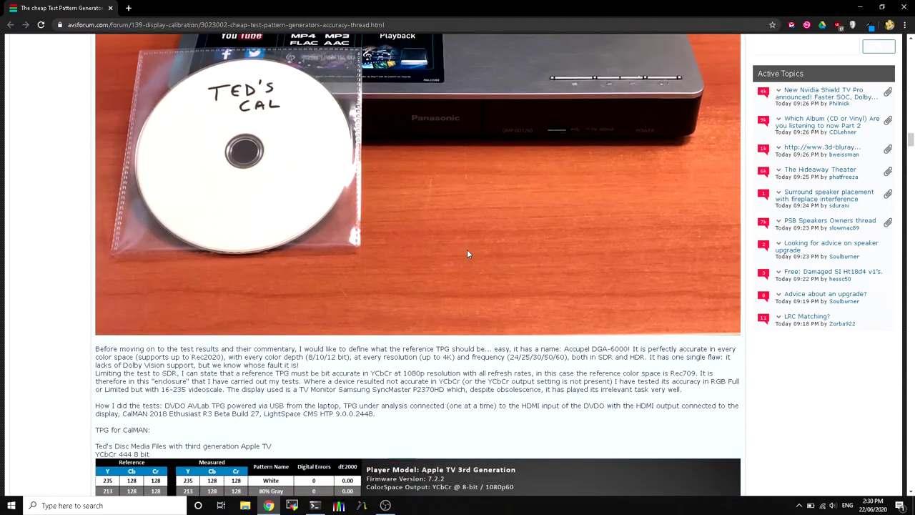
scroll(468, 254, "down", 5)
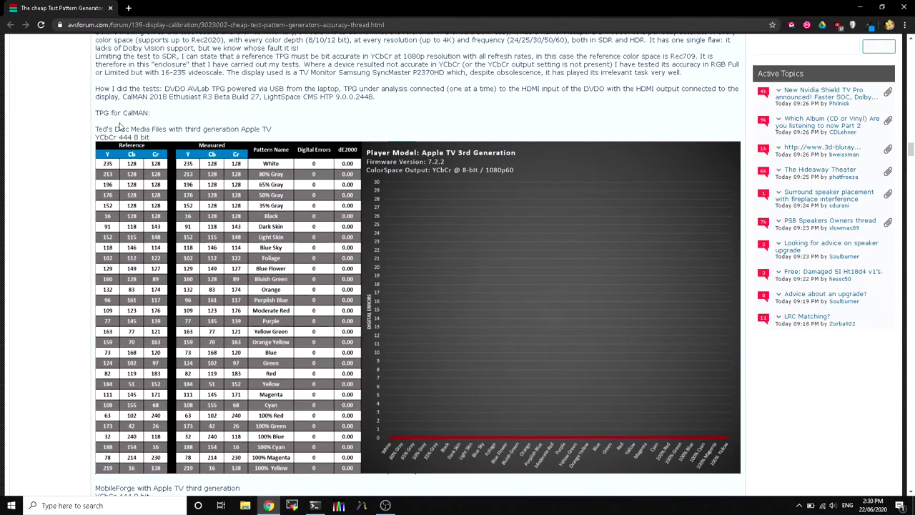
scroll(481, 263, "down", 5)
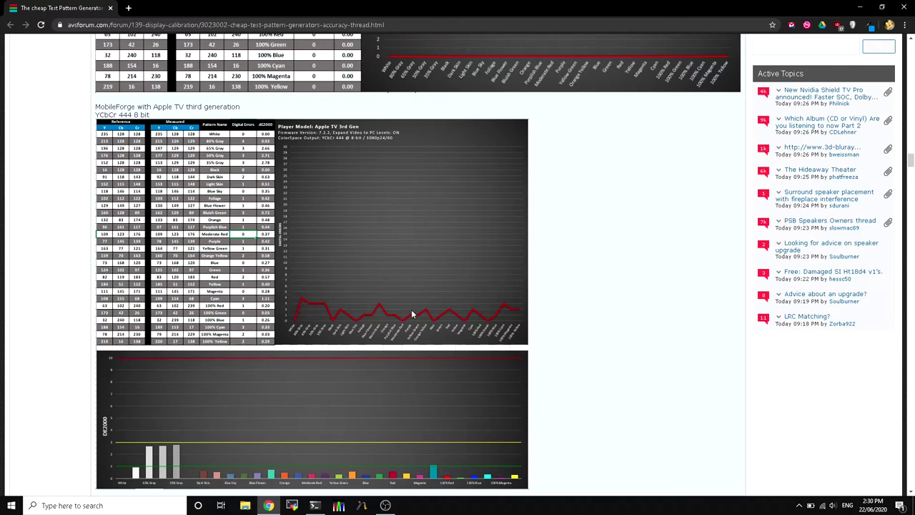
scroll(499, 277, "down", 4)
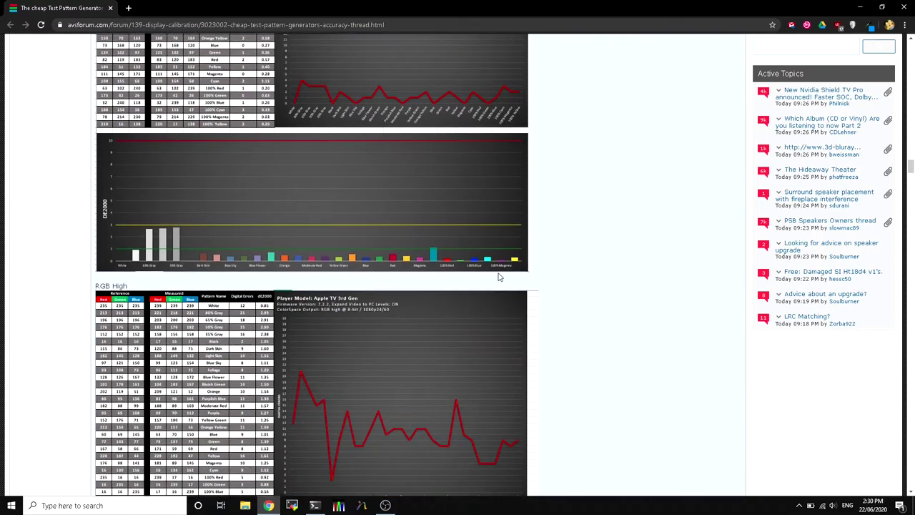
scroll(497, 271, "down", 3)
scroll(497, 272, "up", 1)
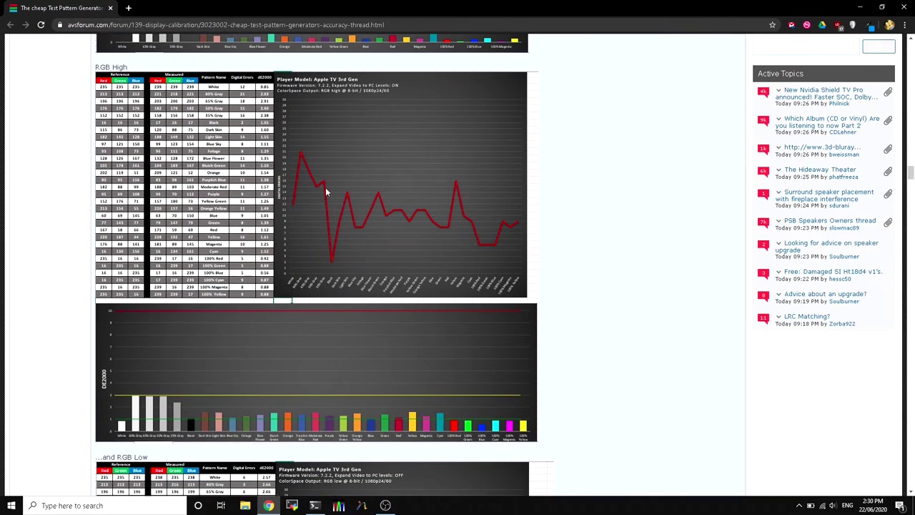
scroll(435, 217, "down", 5)
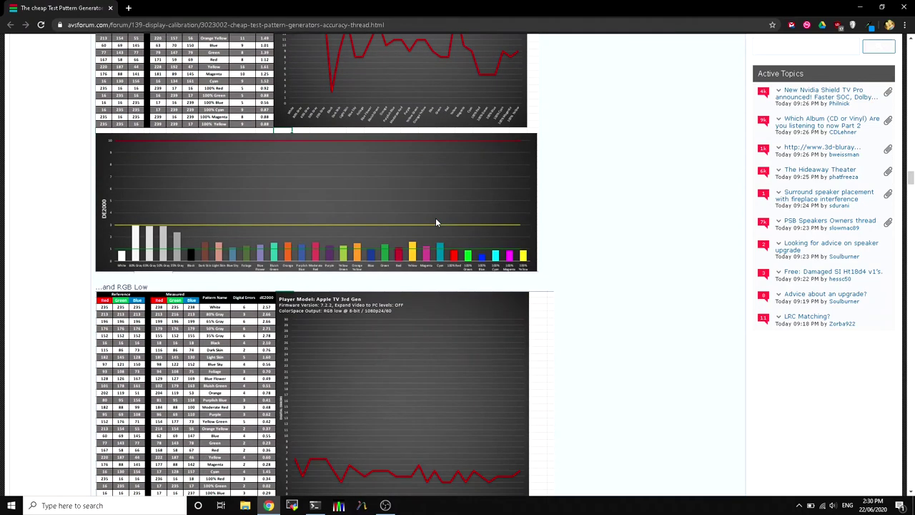
scroll(435, 220, "down", 4)
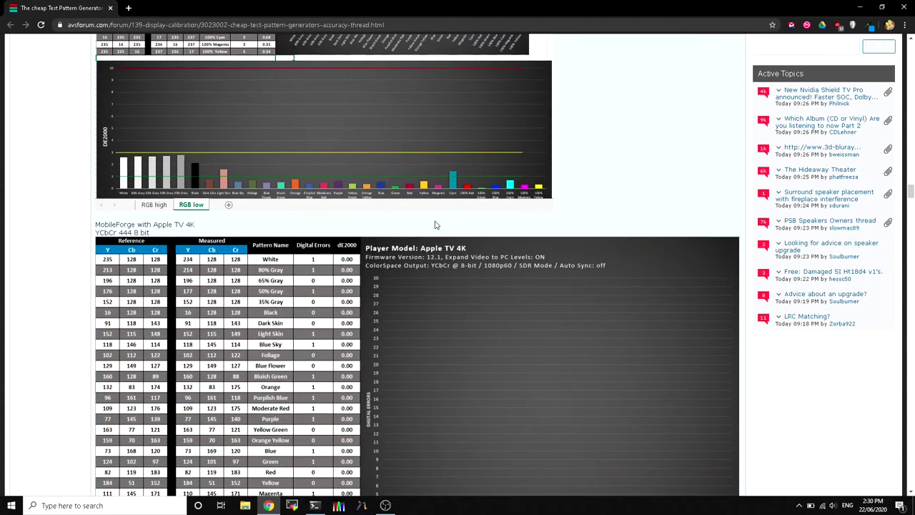
scroll(434, 224, "down", 5)
scroll(435, 224, "down", 5)
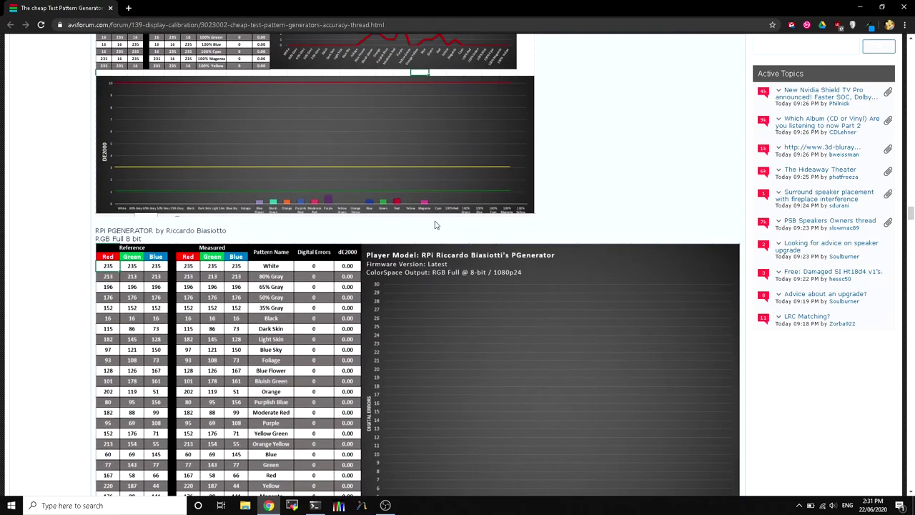
Scroll past the 11.21.2018 update, briefly highlighting 16-235, to the 06.24.2019 YCbCr limited chart
scroll(434, 224, "down", 1)
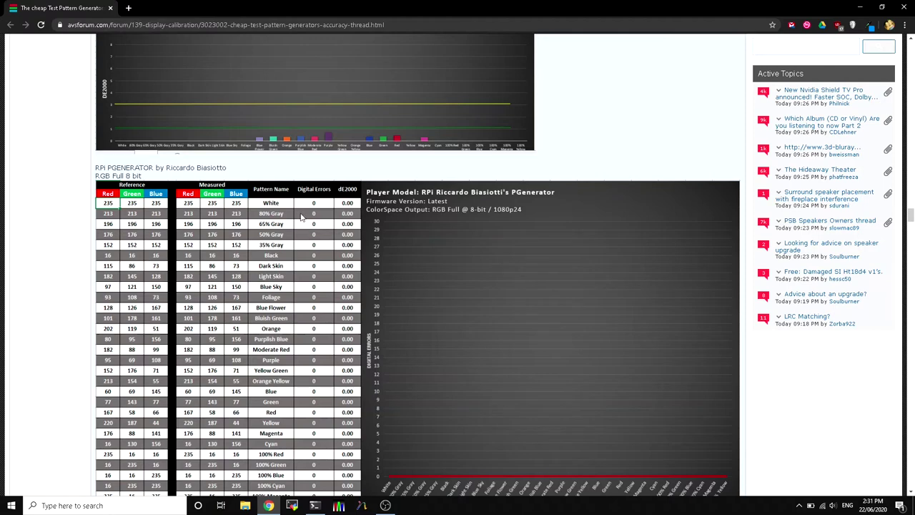
scroll(467, 208, "down", 1)
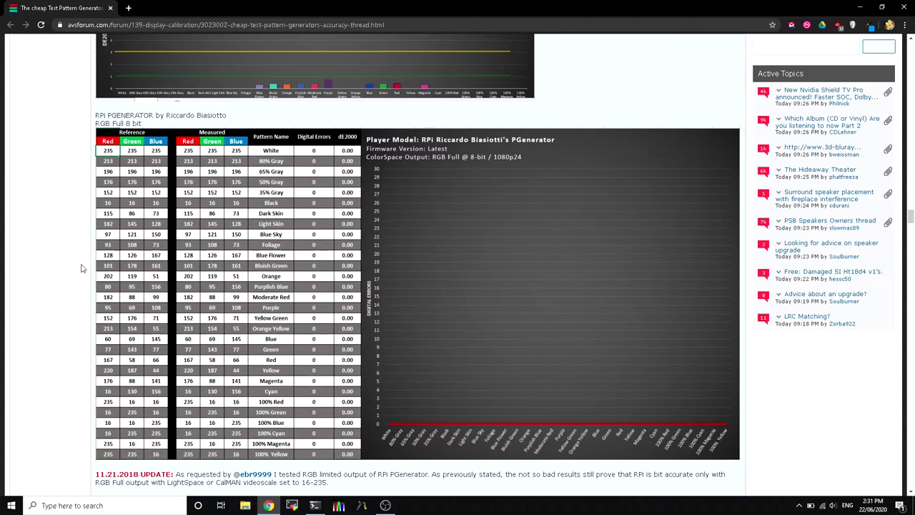
scroll(81, 293, "down", 1)
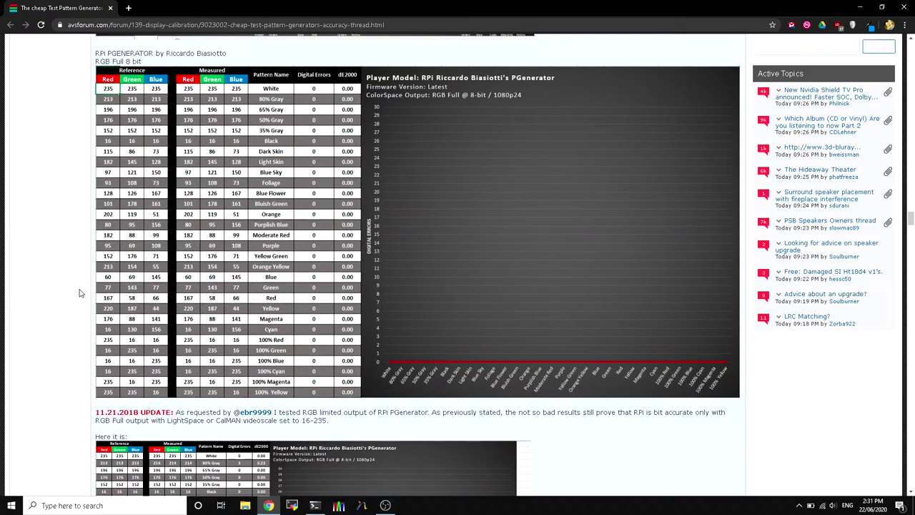
scroll(80, 293, "down", 3)
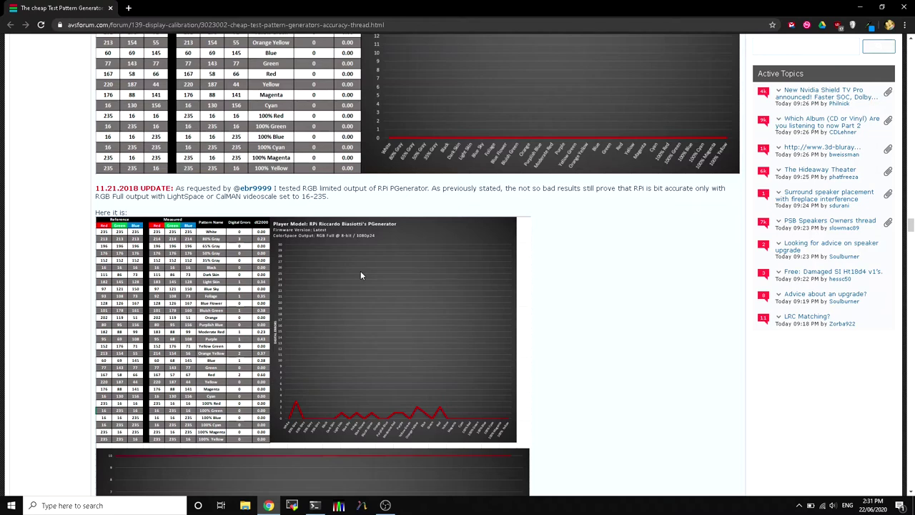
left_click_drag(301, 198, 327, 198)
left_click(327, 198)
scroll(630, 233, "down", 1)
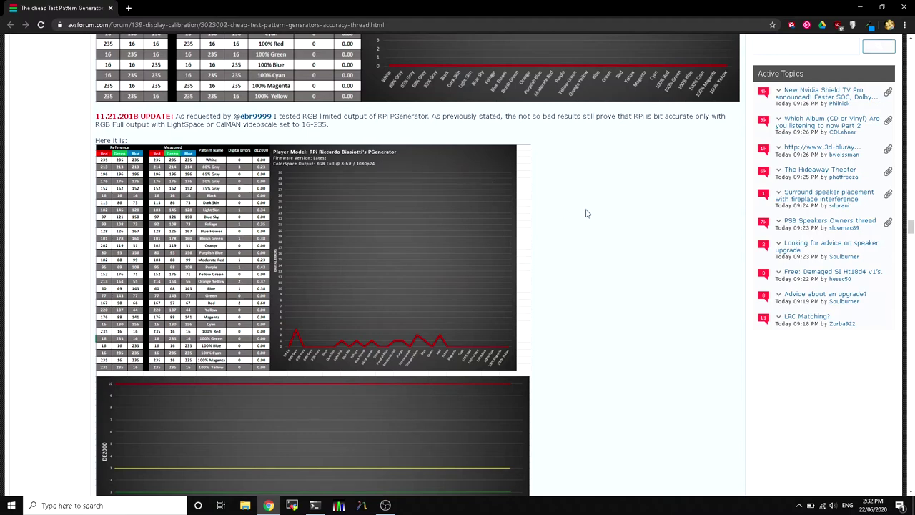
scroll(586, 213, "down", 4)
scroll(586, 213, "down", 2)
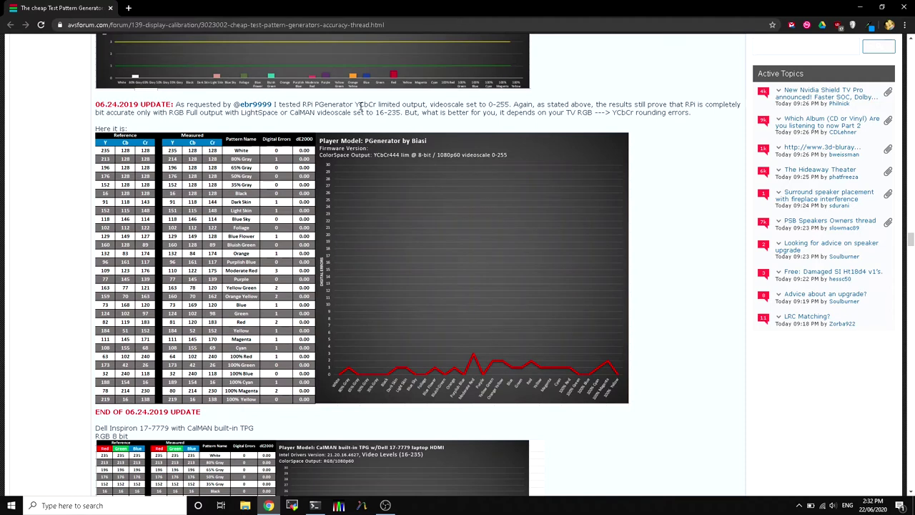
Highlight the word YCbCr in the 06.24.2019 update text, then clear the highlight
left_click_drag(355, 105, 377, 104)
left_click(379, 120)
double_click(364, 105)
left_click(412, 118)
Scroll back up to the RPi PGenerator RGB Full 8-bit accuracy chart
scroll(379, 169, "up", 1)
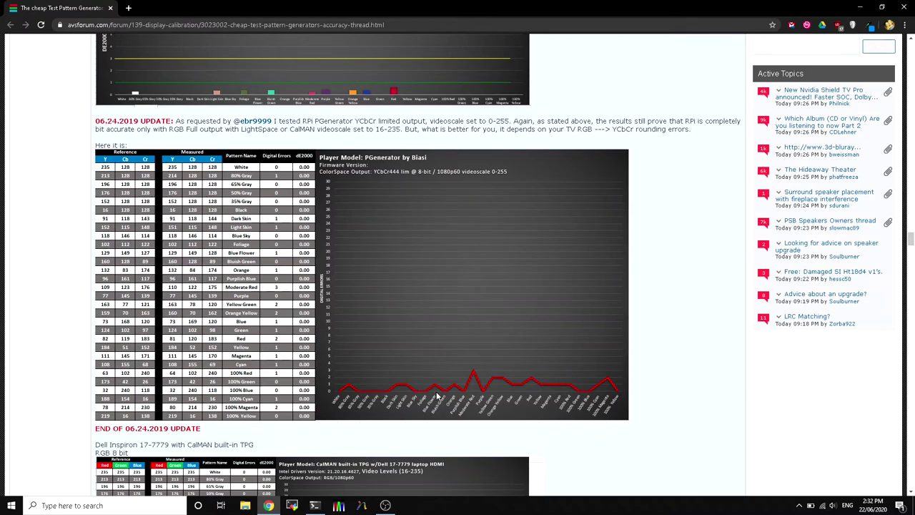
scroll(521, 343, "down", 4)
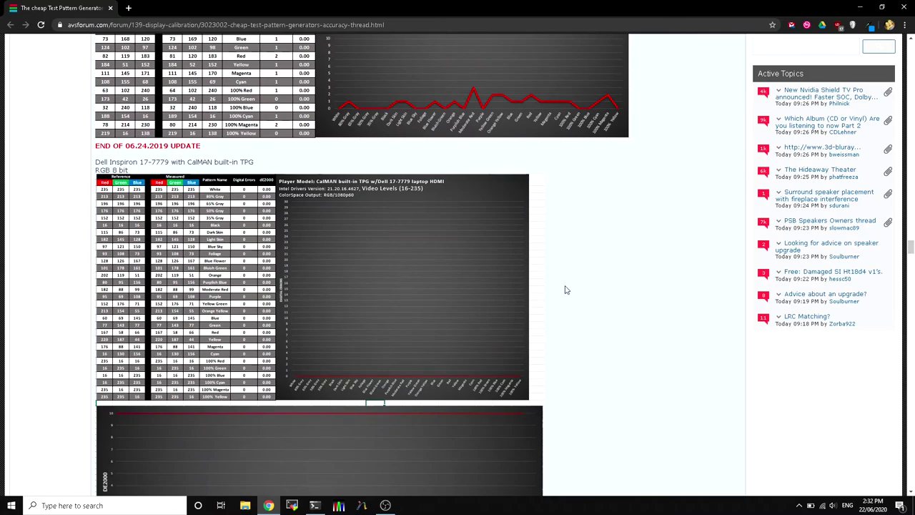
scroll(565, 290, "up", 6)
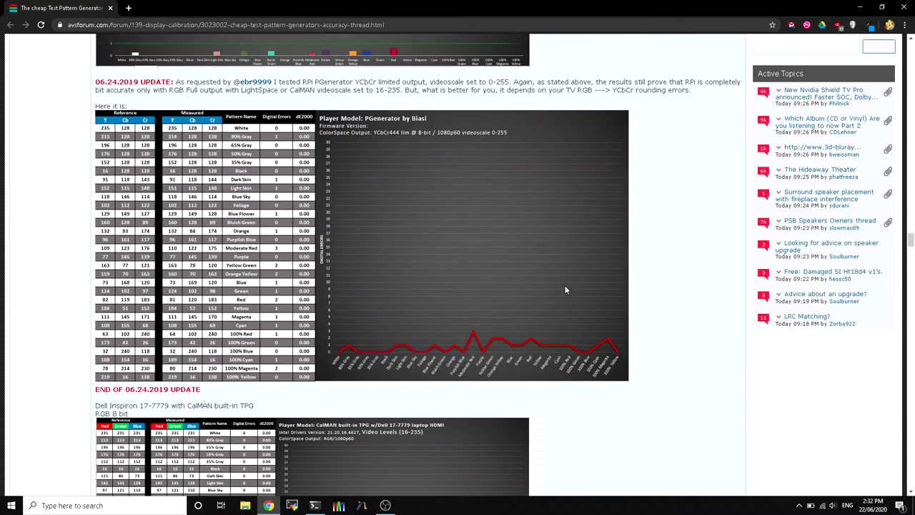
scroll(566, 285, "up", 8)
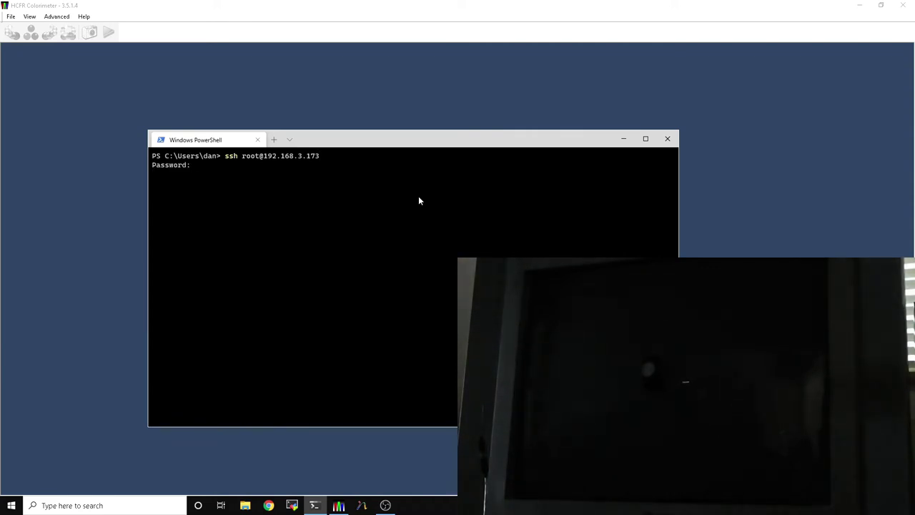
Log in to the Pi with the root password, reboot it, and minimize PowerShell
key("Return")
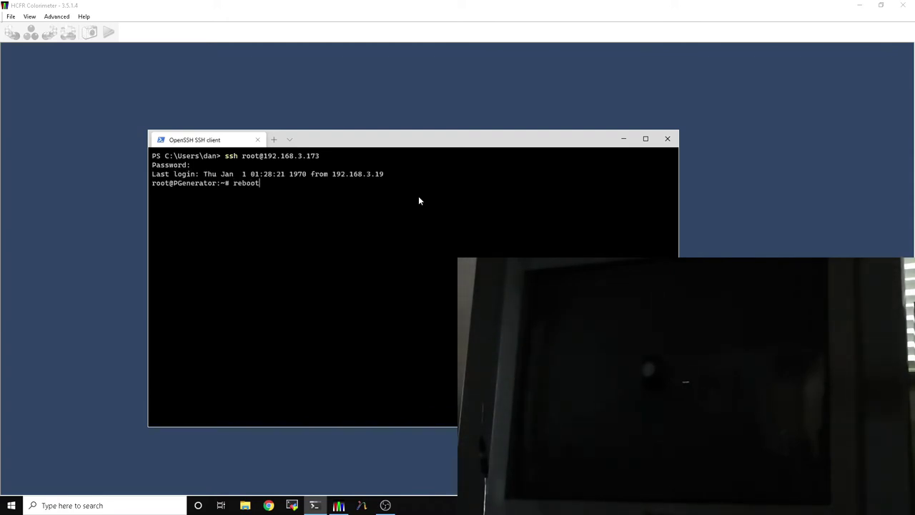
key("Return")
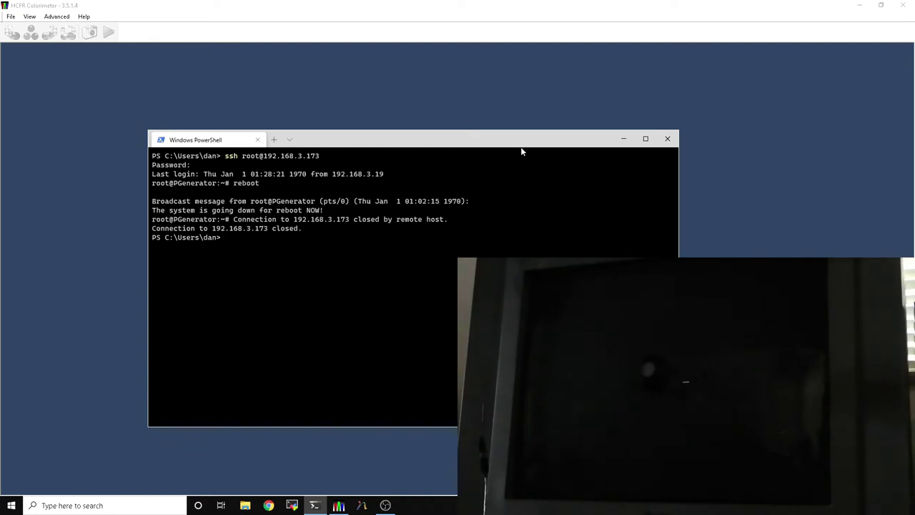
left_click(622, 138)
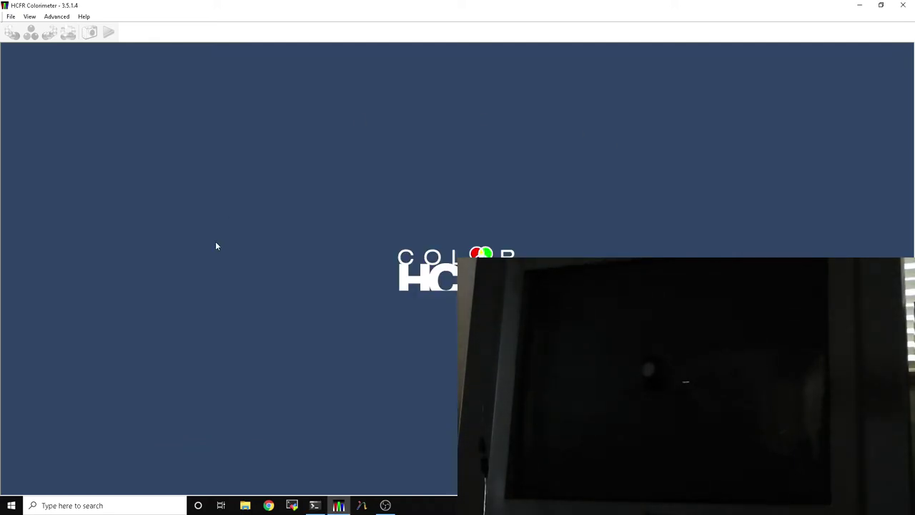
Create a new Color Measures document with the Automatic generator and X-Rite i1 DisplayPro meter
left_click(10, 17)
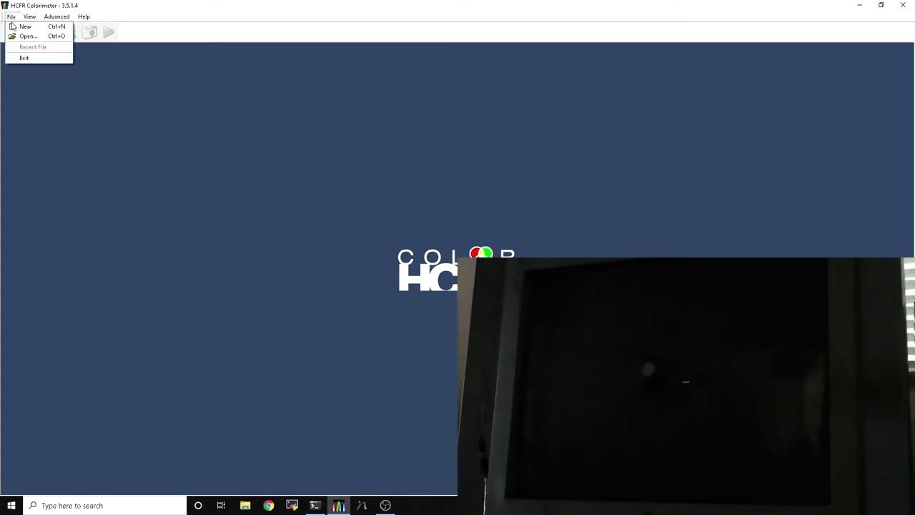
left_click(14, 25)
left_click(399, 232)
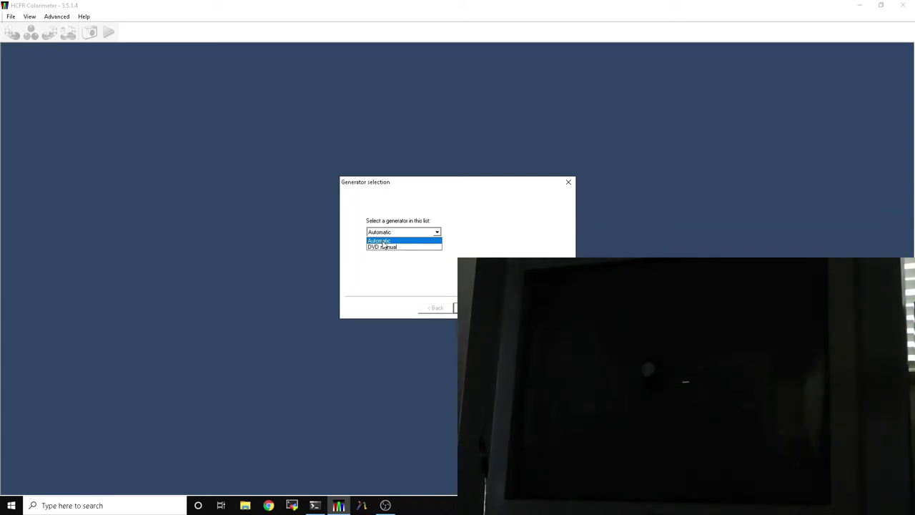
left_click(382, 243)
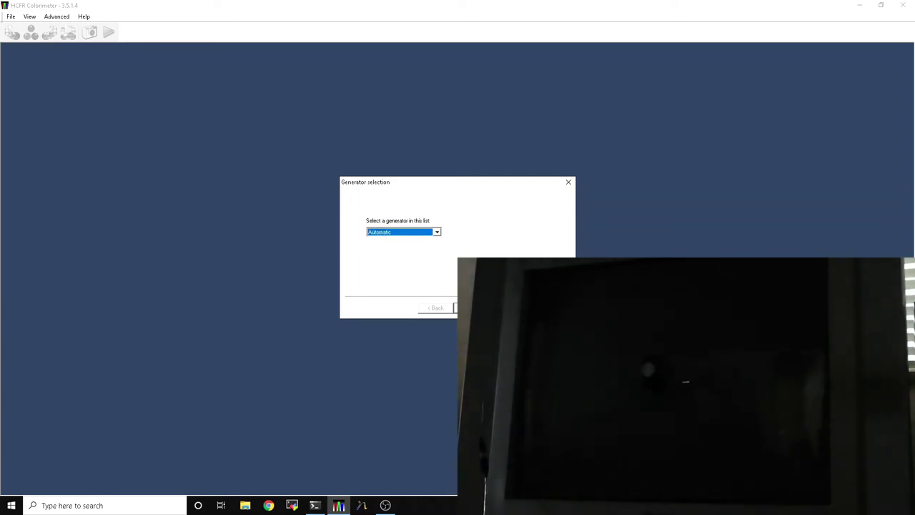
left_click(480, 307)
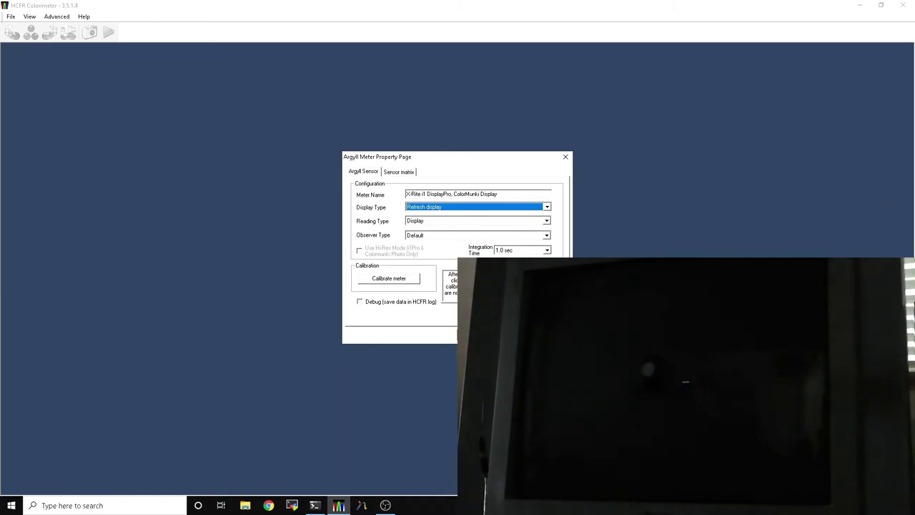
key("Return")
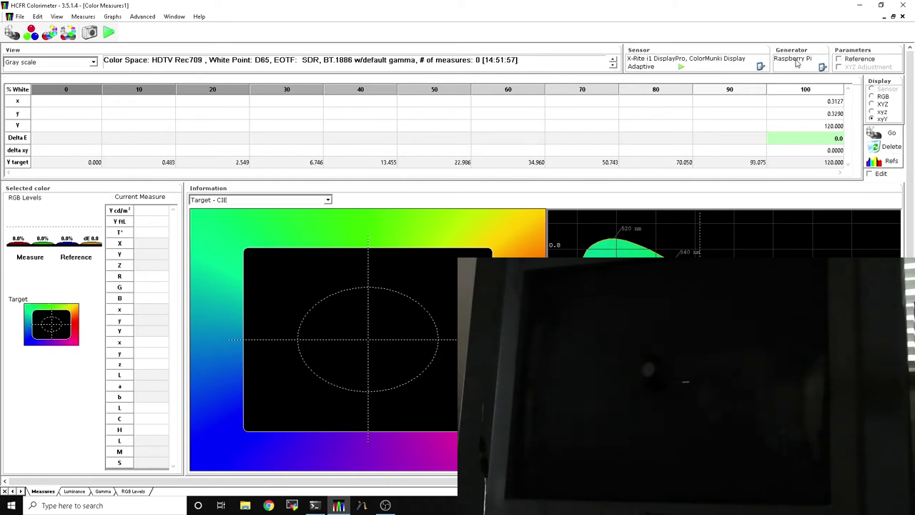
Set the generator display to Raspberry Pi mode with Display Triplets enabled and apply it
left_click(823, 66)
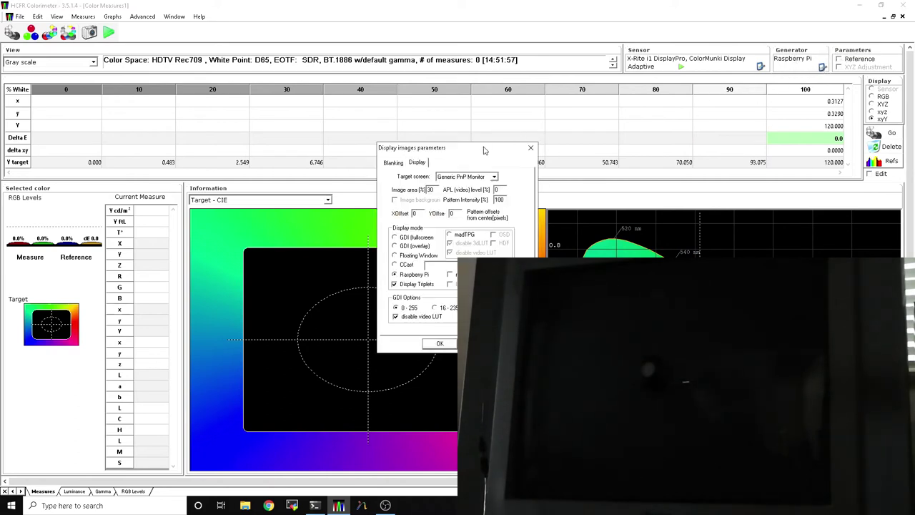
left_click_drag(481, 147, 253, 83)
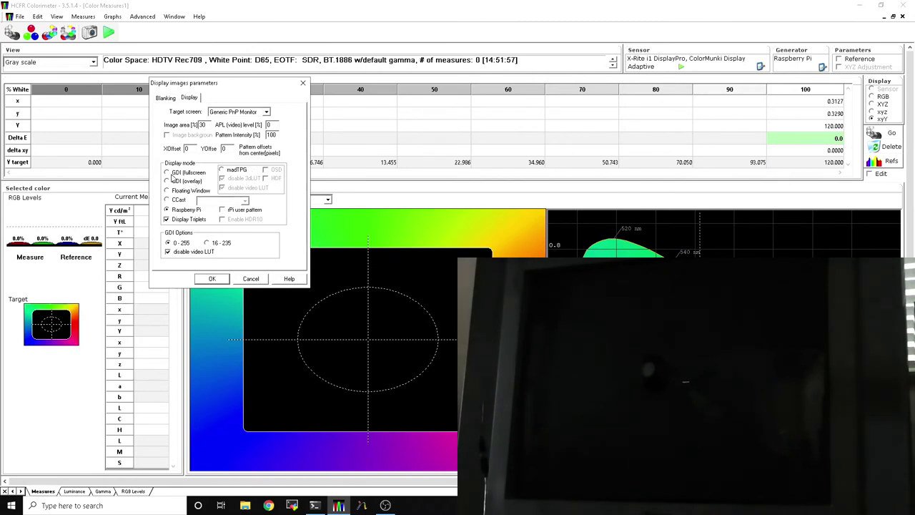
left_click(168, 172)
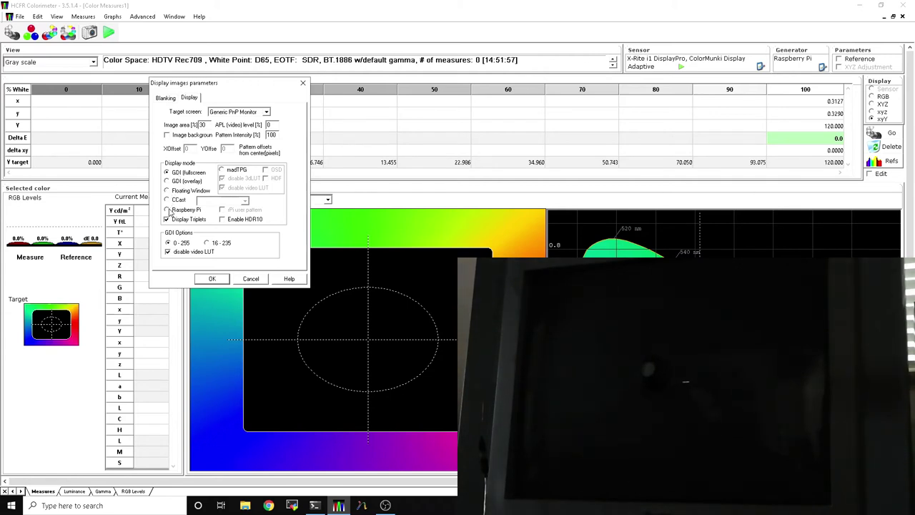
left_click(167, 210)
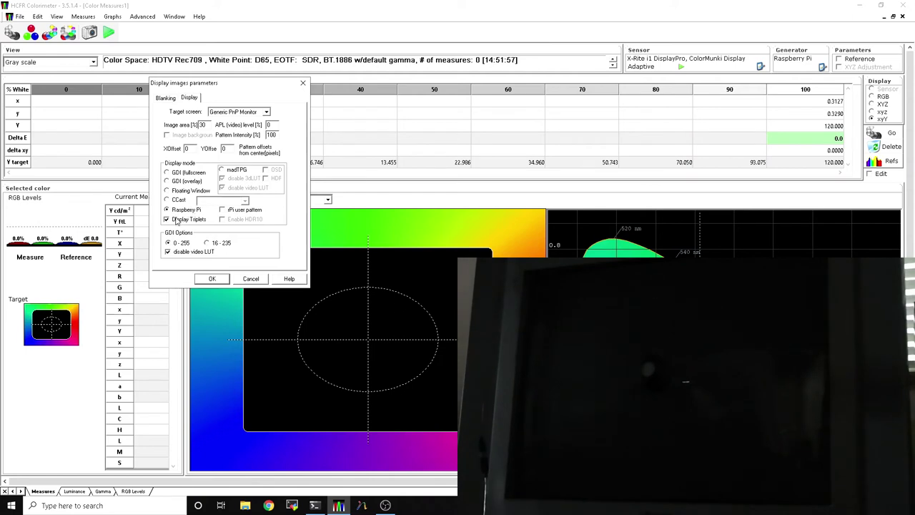
left_click(167, 220)
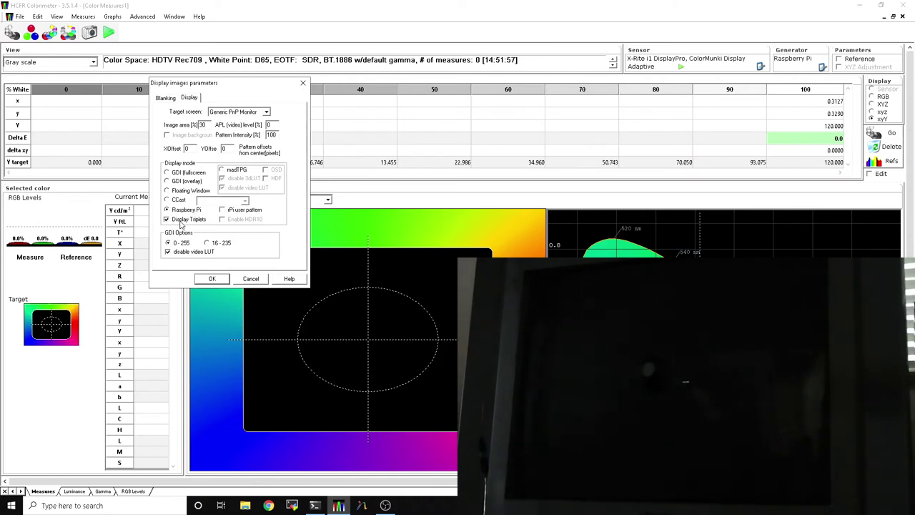
left_click(212, 280)
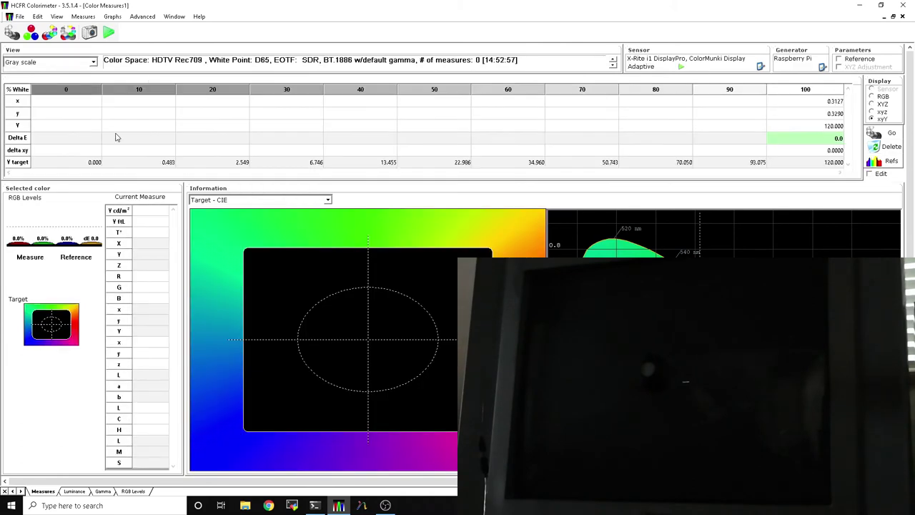
Run the 11-value gray scale measurement, giving average gamma 2.02 and contrast 1180:1
left_click(12, 33)
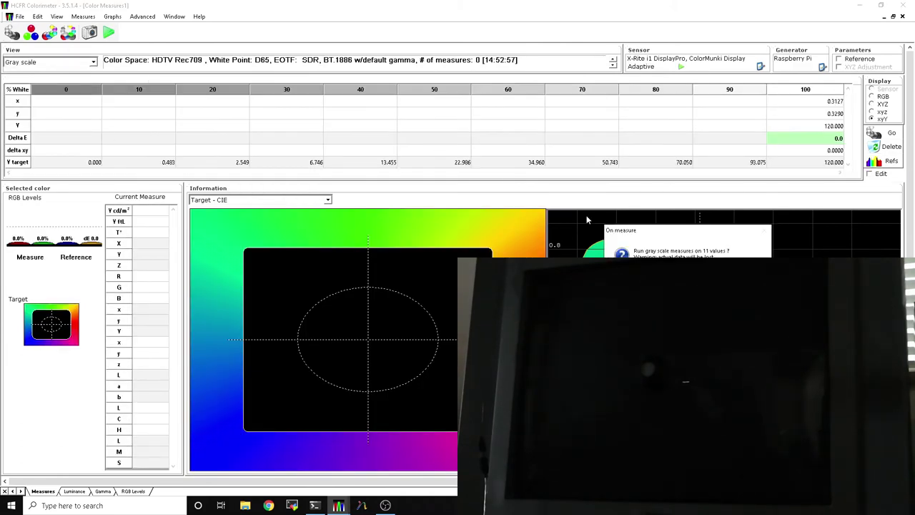
left_click_drag(632, 233, 190, 178)
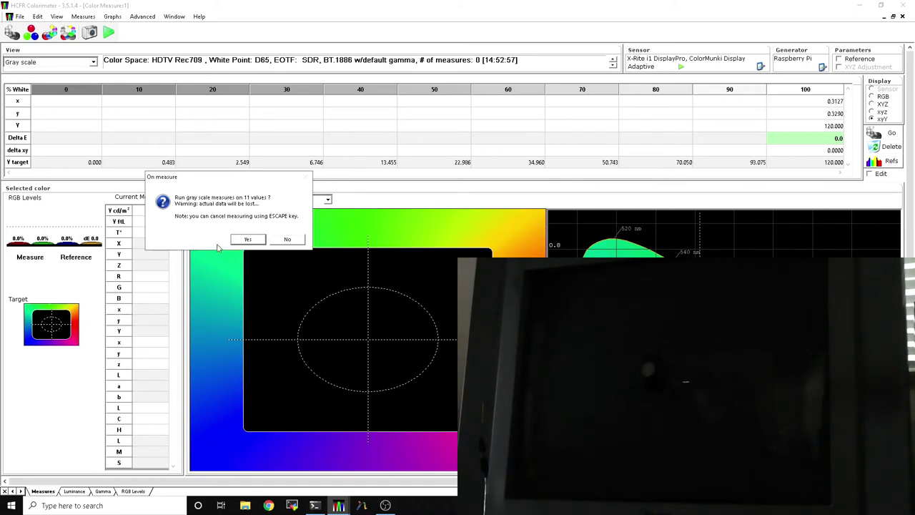
left_click(239, 242)
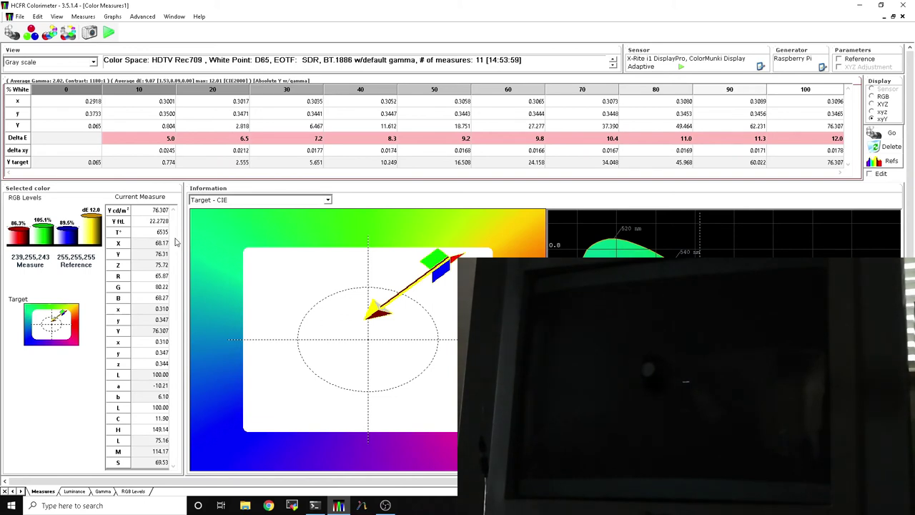
mouse_move(339, 264)
Run the primary colour measures, giving Delta E red 4.8, green 2.3, blue 3.0, average 5.51
left_click(31, 32)
key("Return")
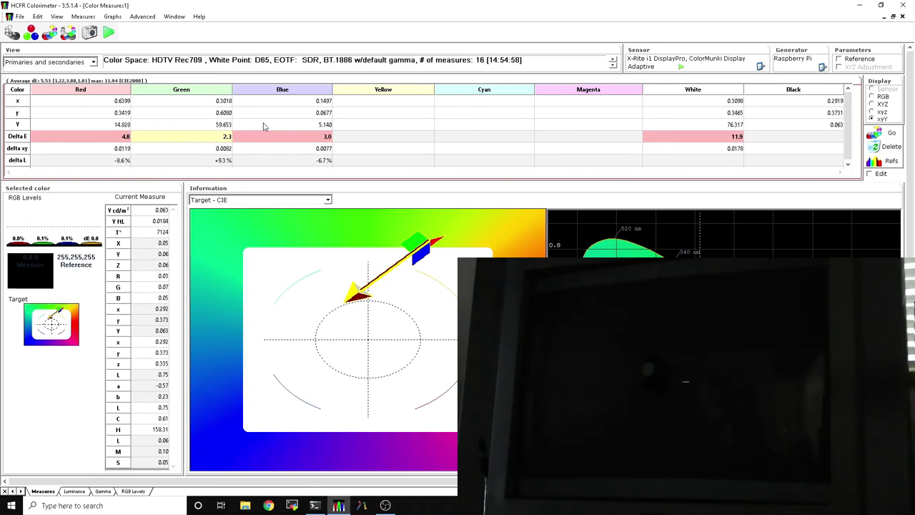
Measure the Yellow column, yielding Y 69.548 and Delta E 2.0
left_click(375, 140)
left_click(108, 32)
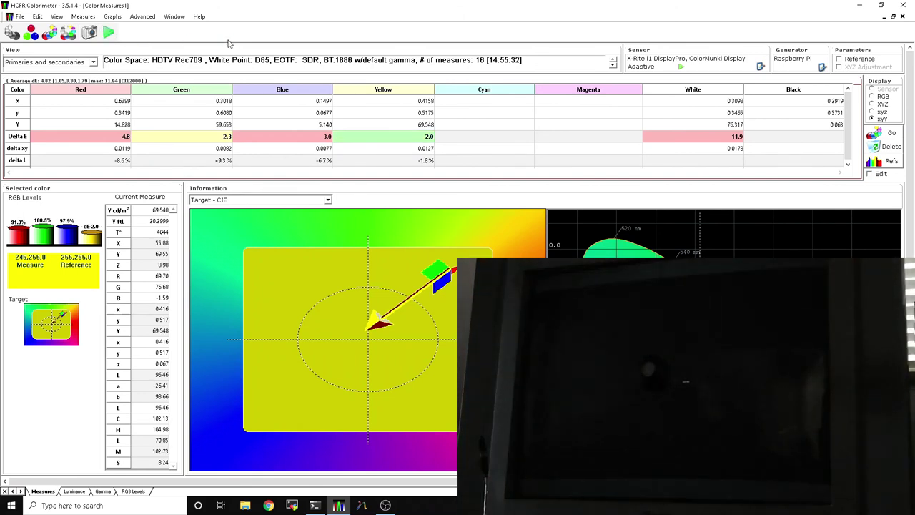
Start a fresh primary colour measurement run, re-reading the Red, Green, Blue, White and Black patches
left_click(31, 33)
key("Return")
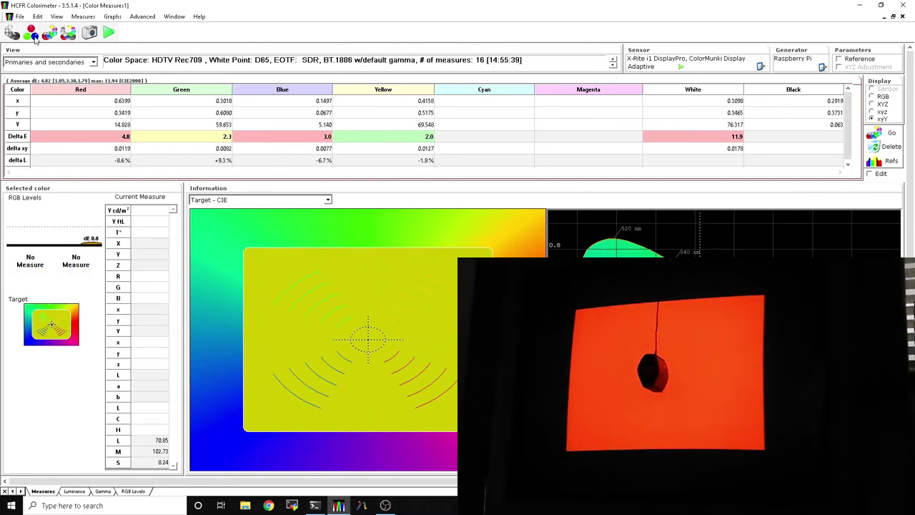